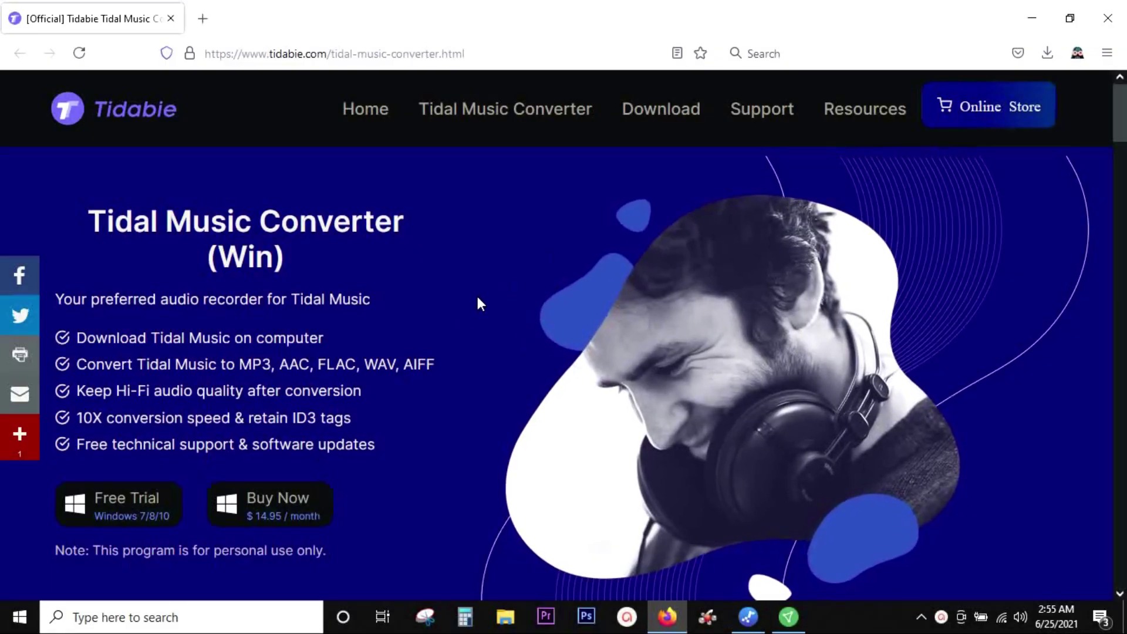
- Highlight the heading and each feature line: downloading, output formats, Hi-Fi quality, ID3 tags, personal-use note
drag(88, 221, 404, 229)
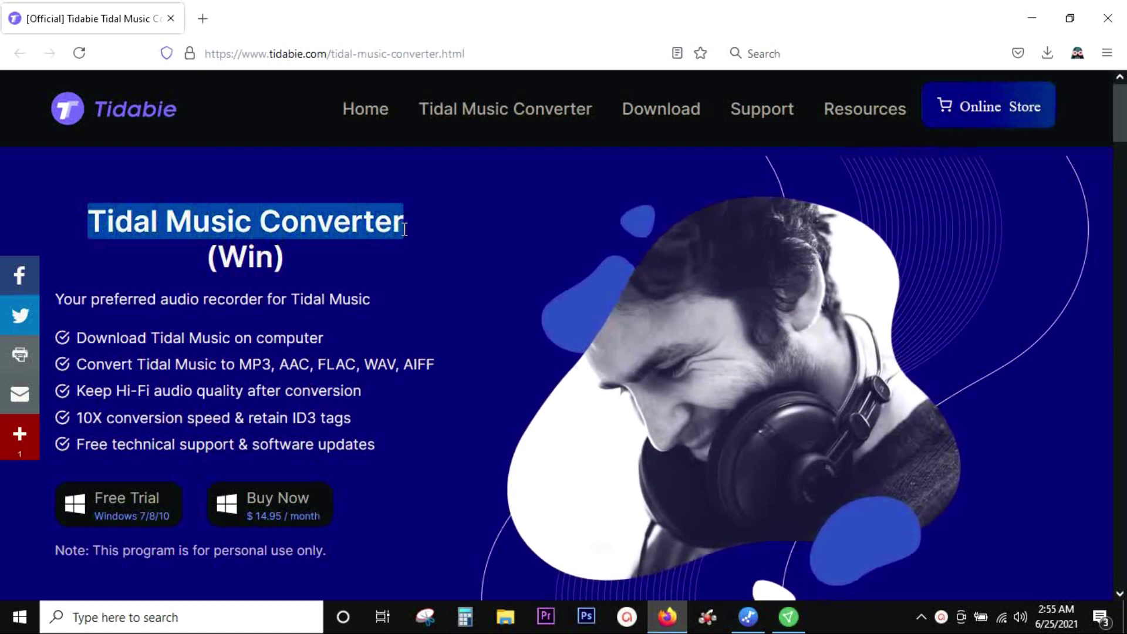
click(343, 260)
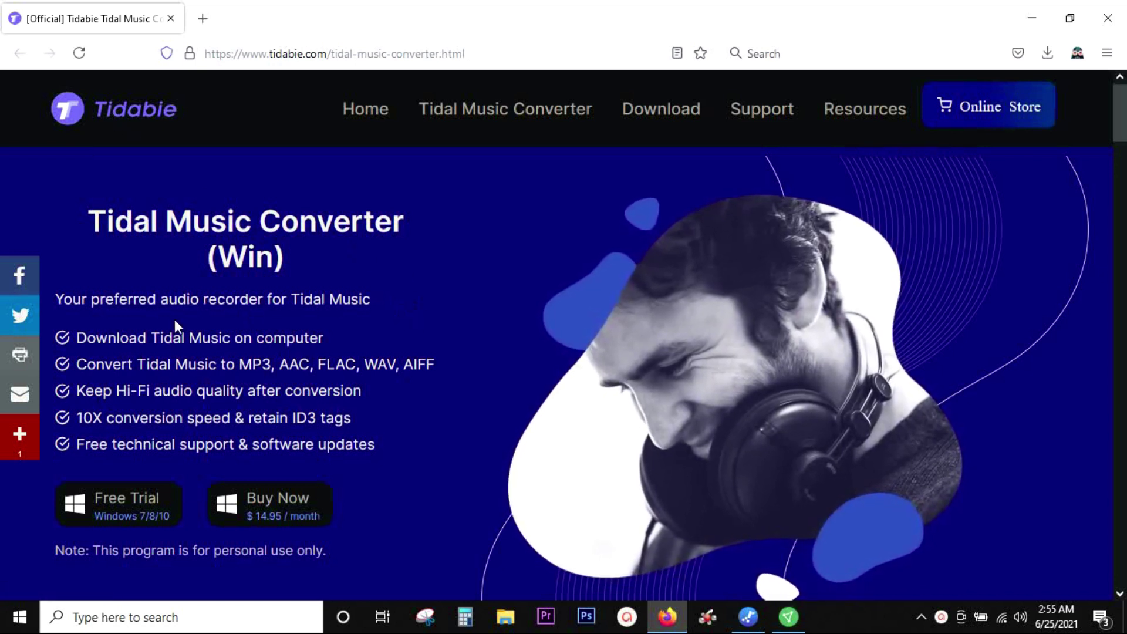
drag(77, 336, 328, 336)
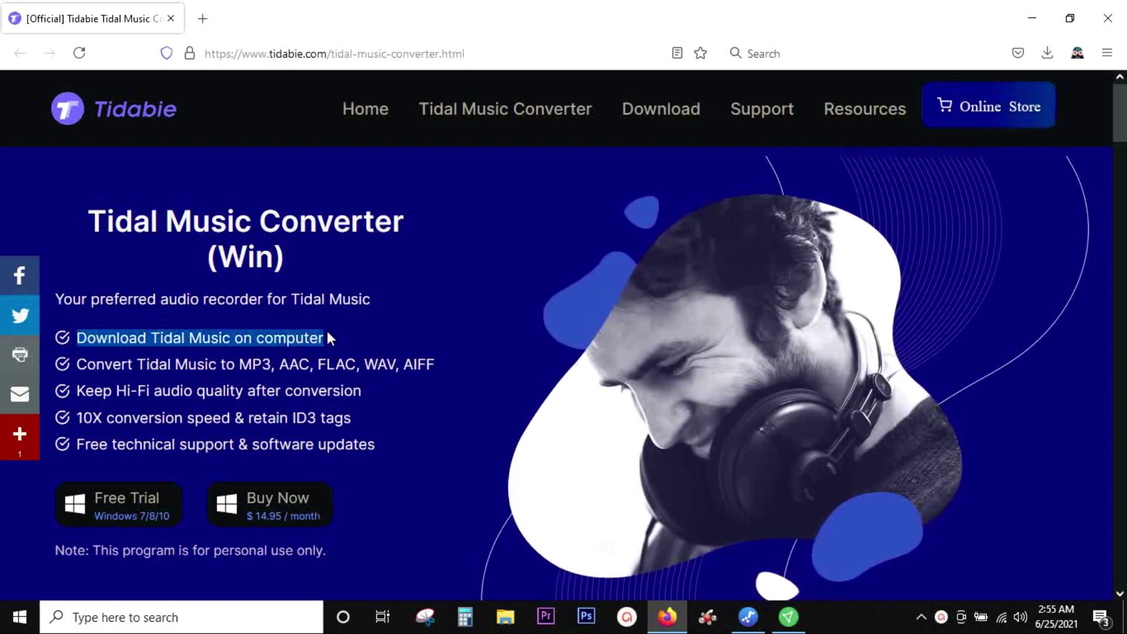
click(327, 337)
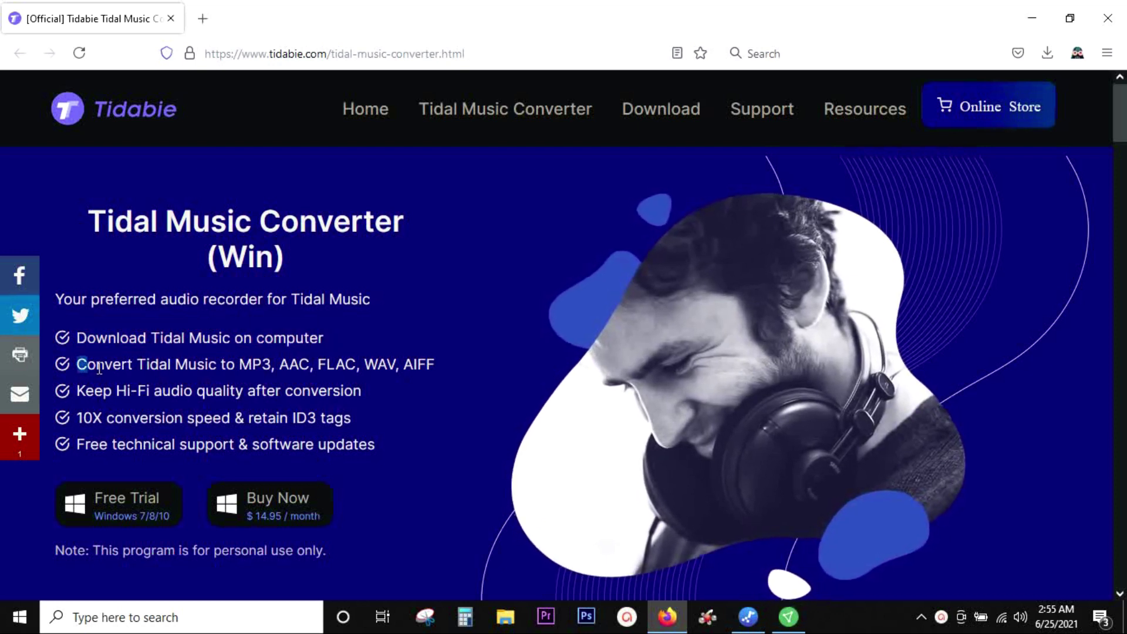
drag(99, 369, 437, 364)
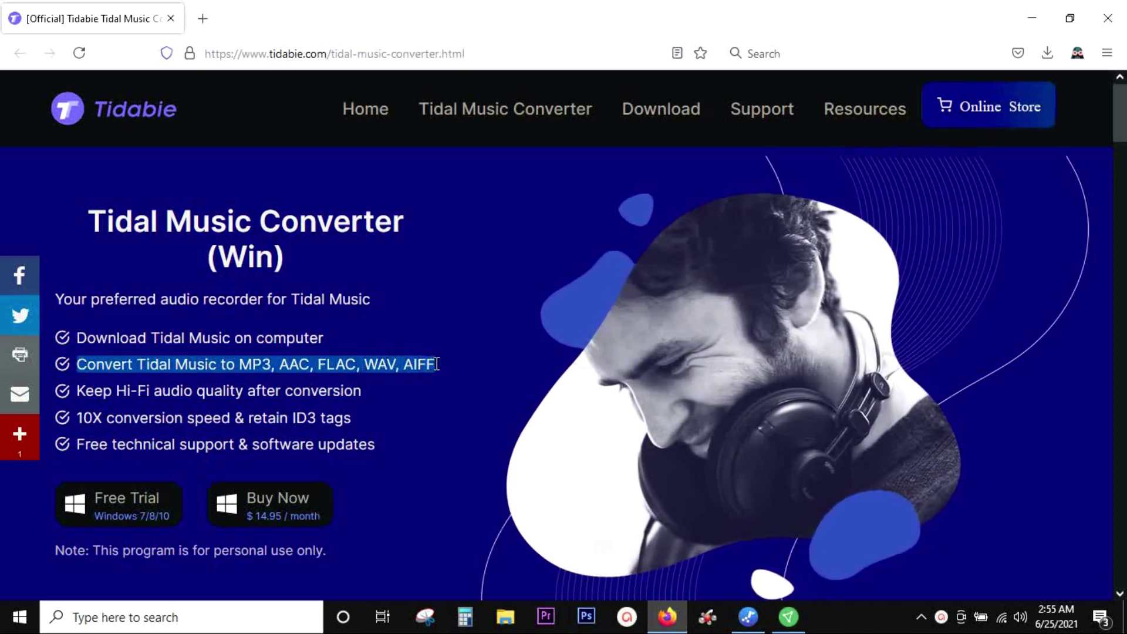
click(316, 378)
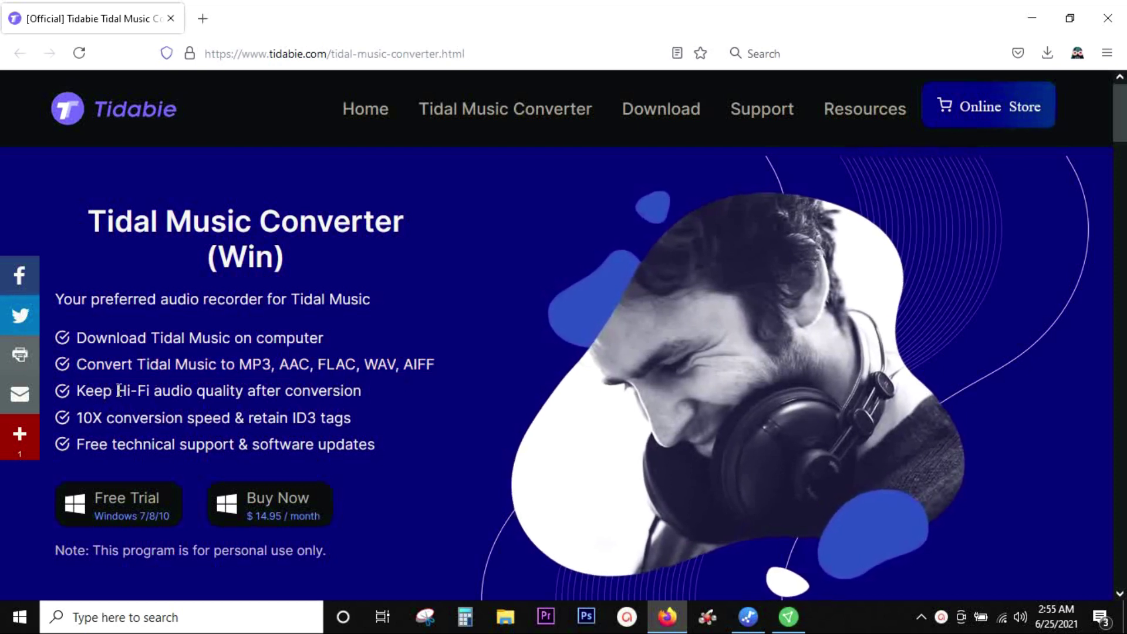
drag(77, 391, 364, 386)
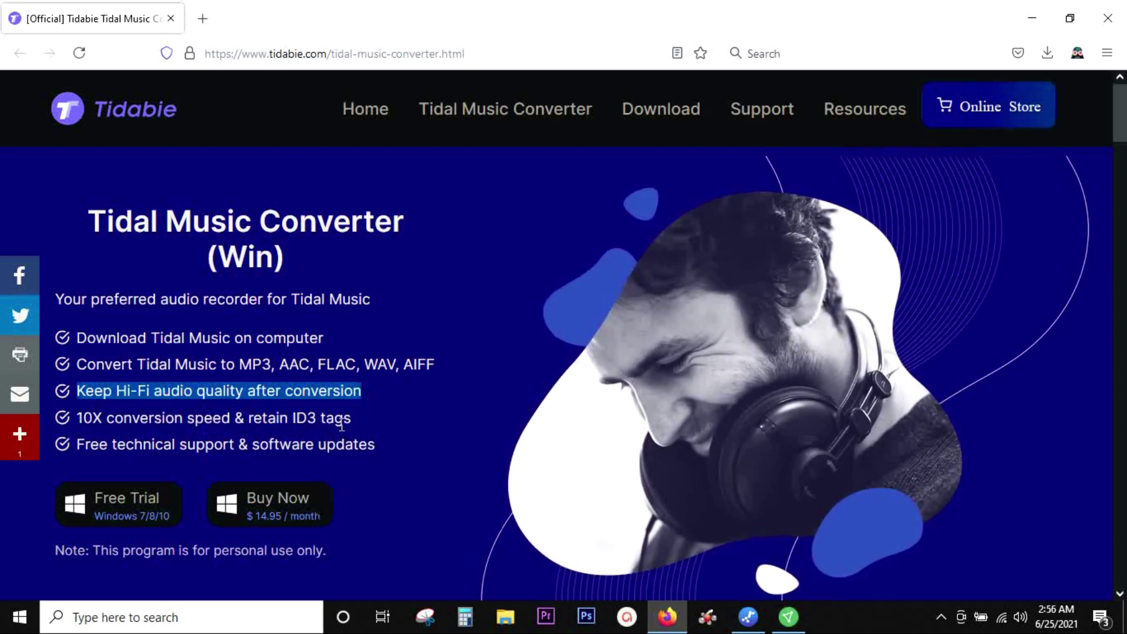
drag(351, 427, 295, 426)
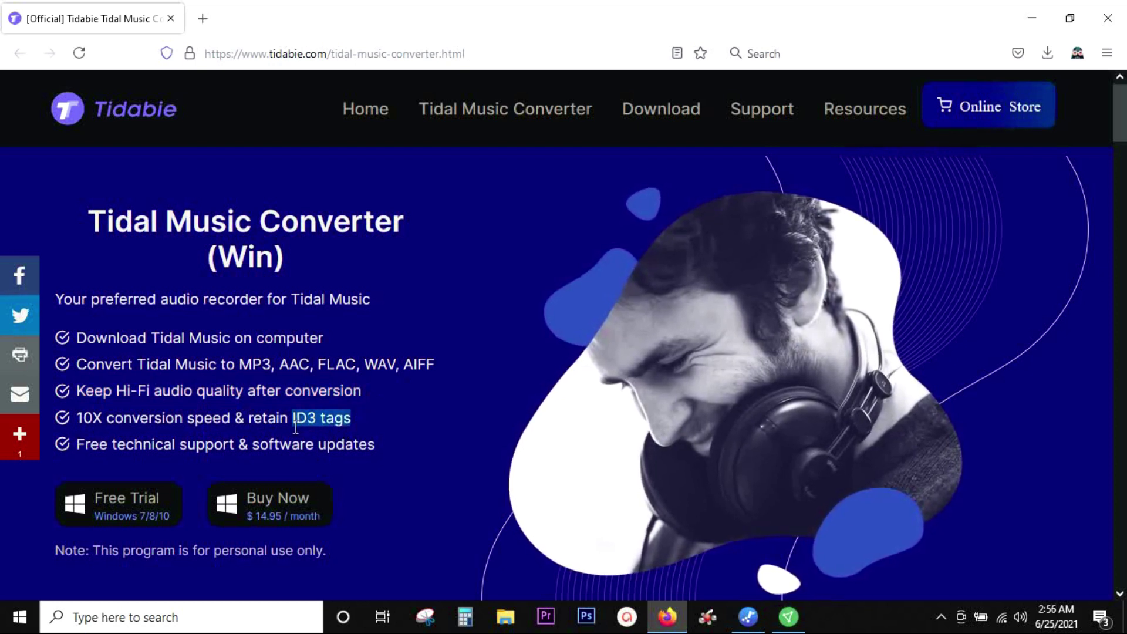
scroll(295, 427, down, 2)
click(364, 374)
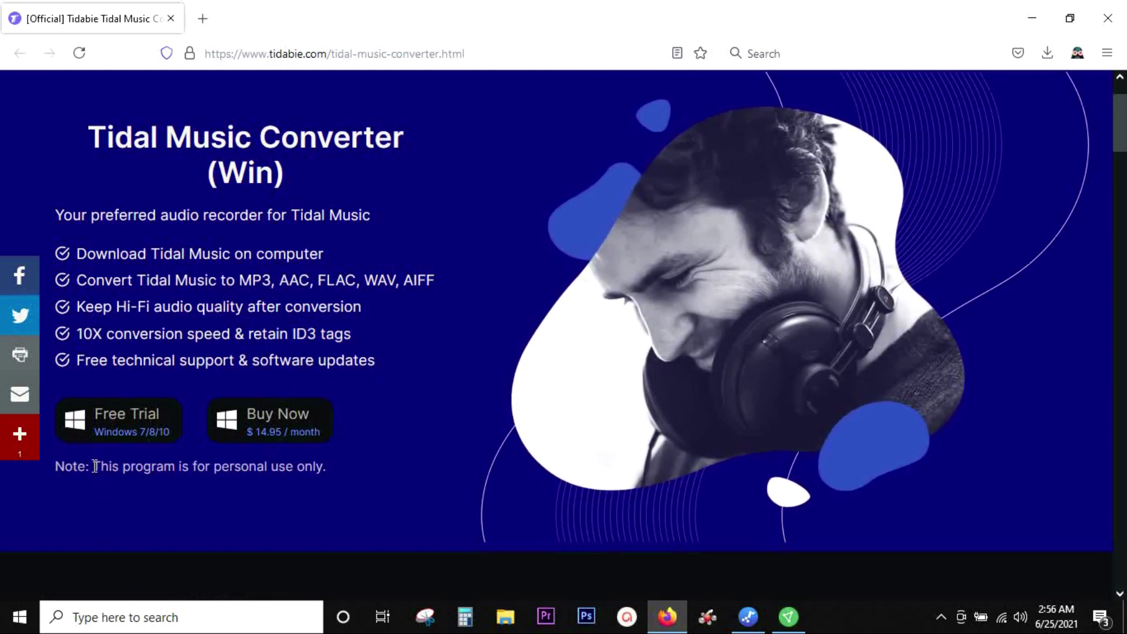
drag(95, 465, 323, 467)
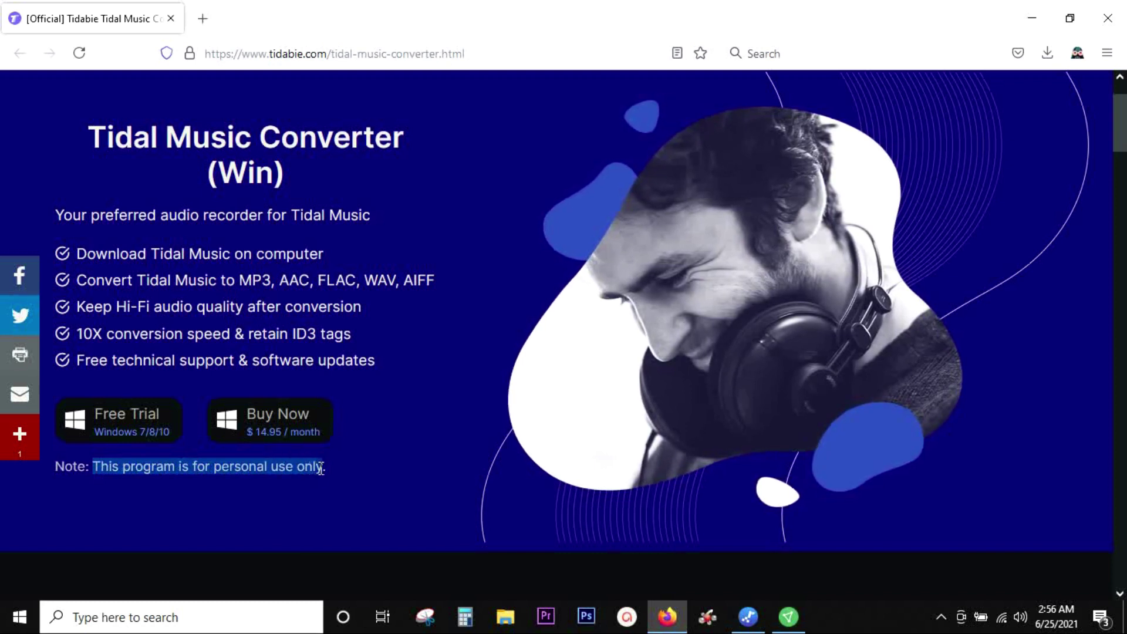
click(195, 503)
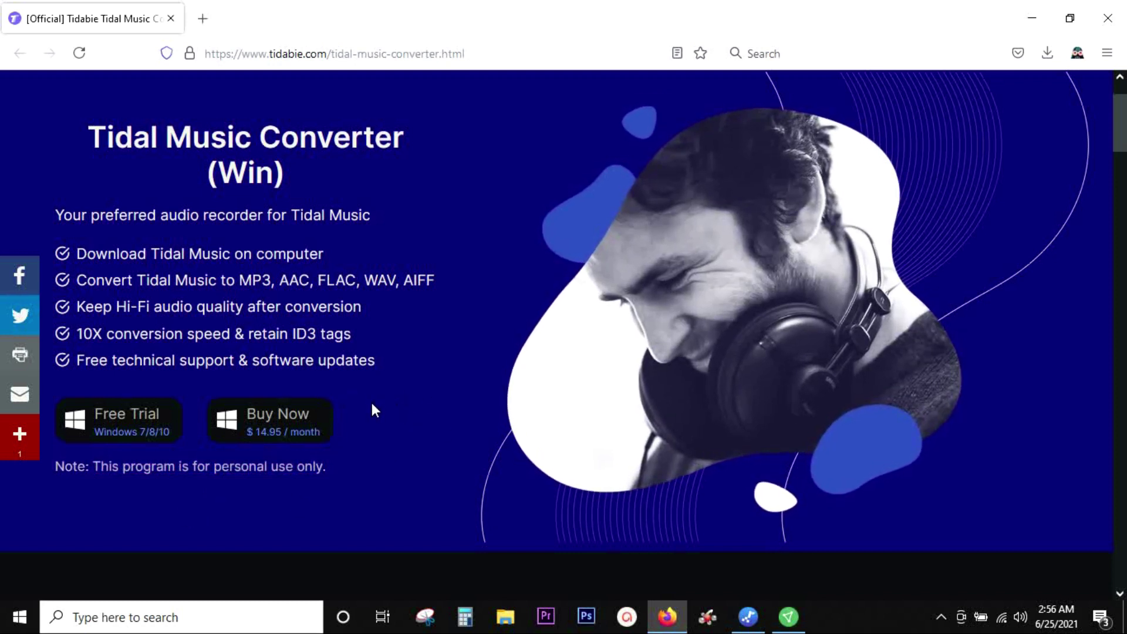
- Scroll down to the Windows plans ($49.95/year, $14.95/month, $129.9 lifetime), highlighting the offline-playback sentence
scroll(386, 414, down, 3)
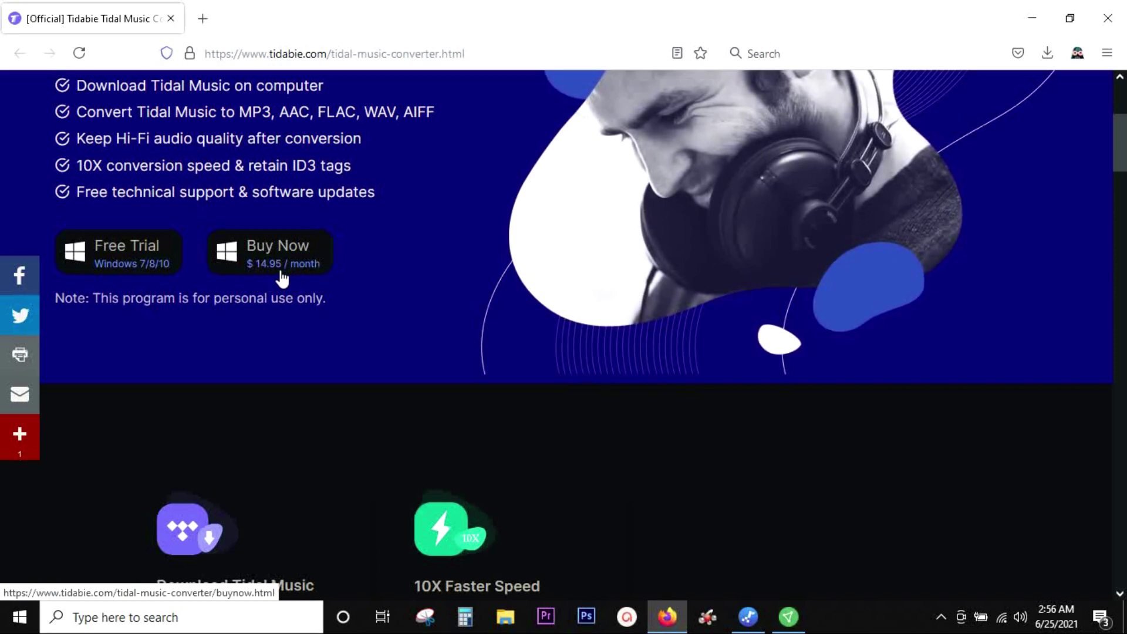
scroll(671, 392, down, 5)
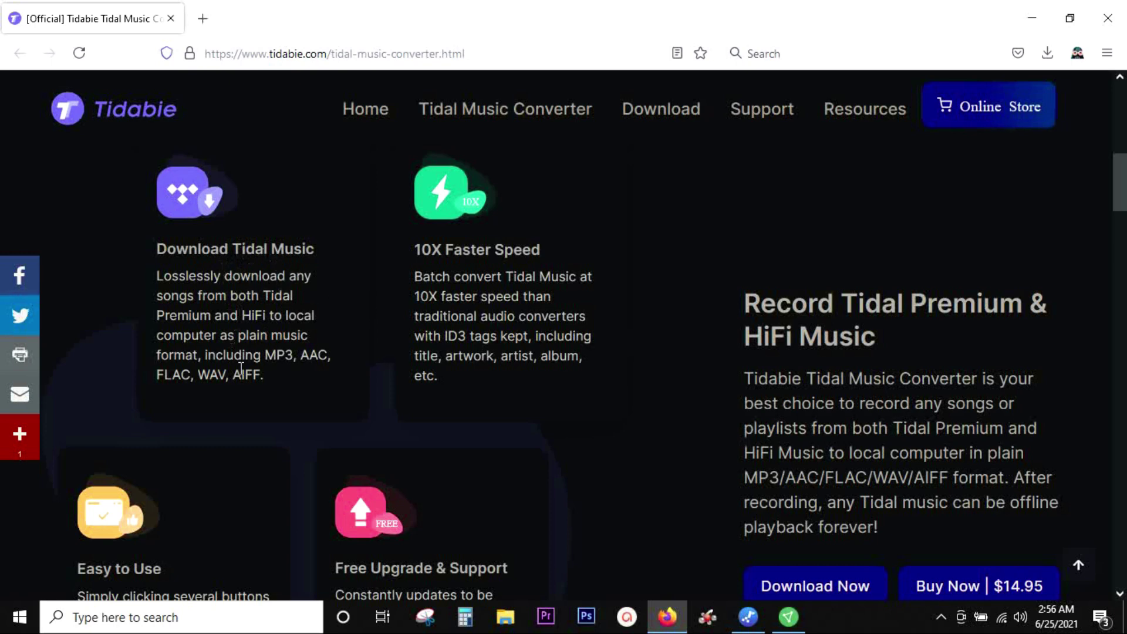
scroll(684, 342, down, 3)
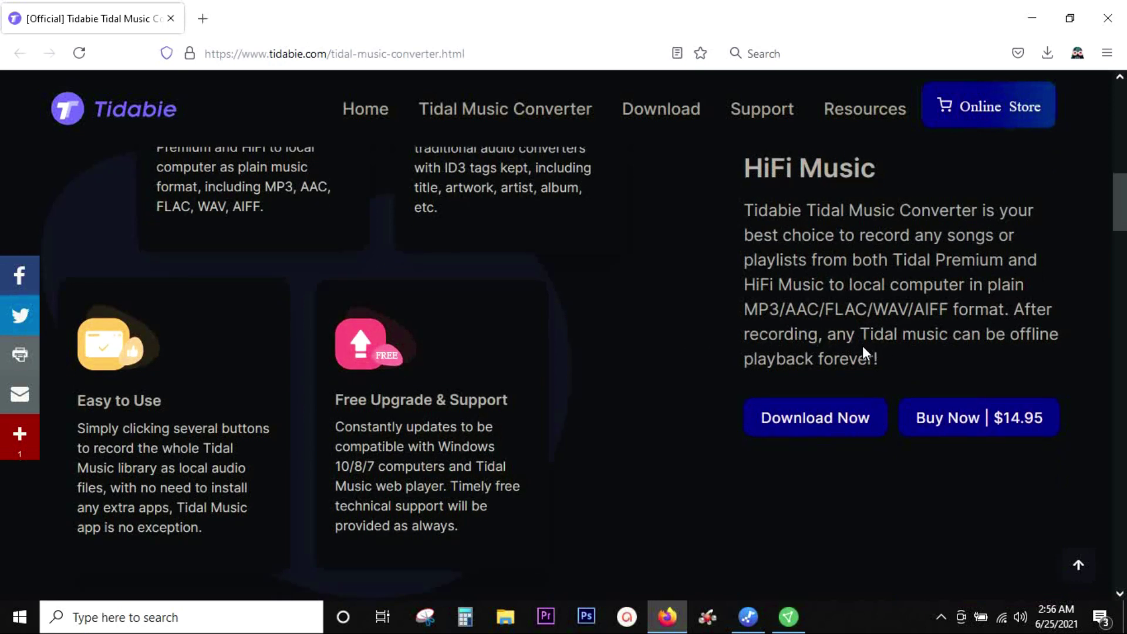
drag(861, 334, 874, 354)
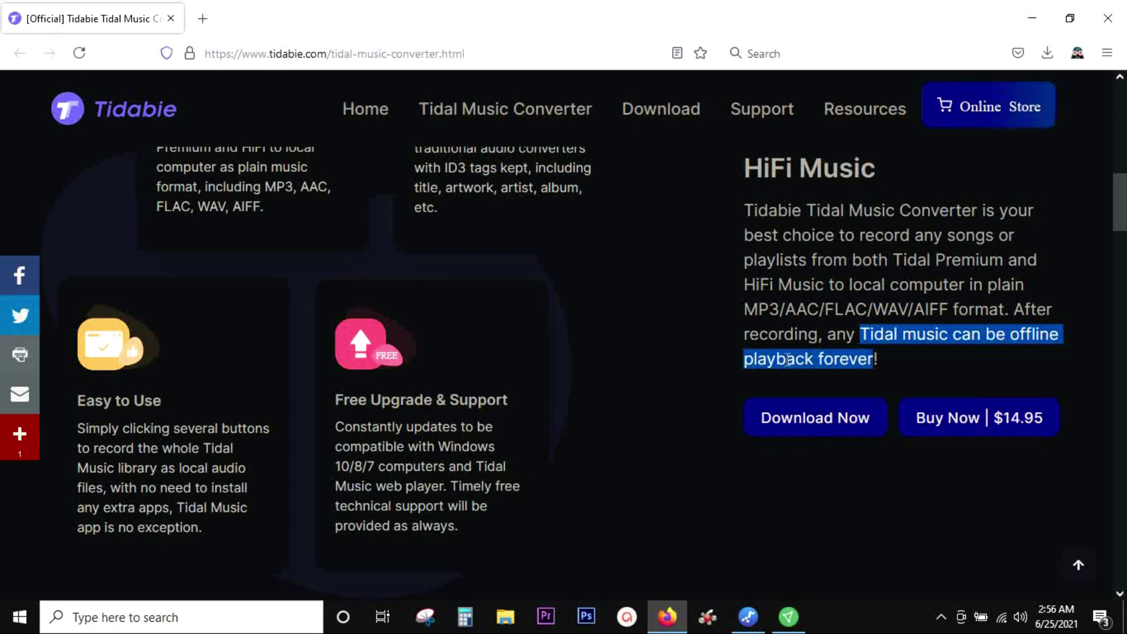
click(679, 349)
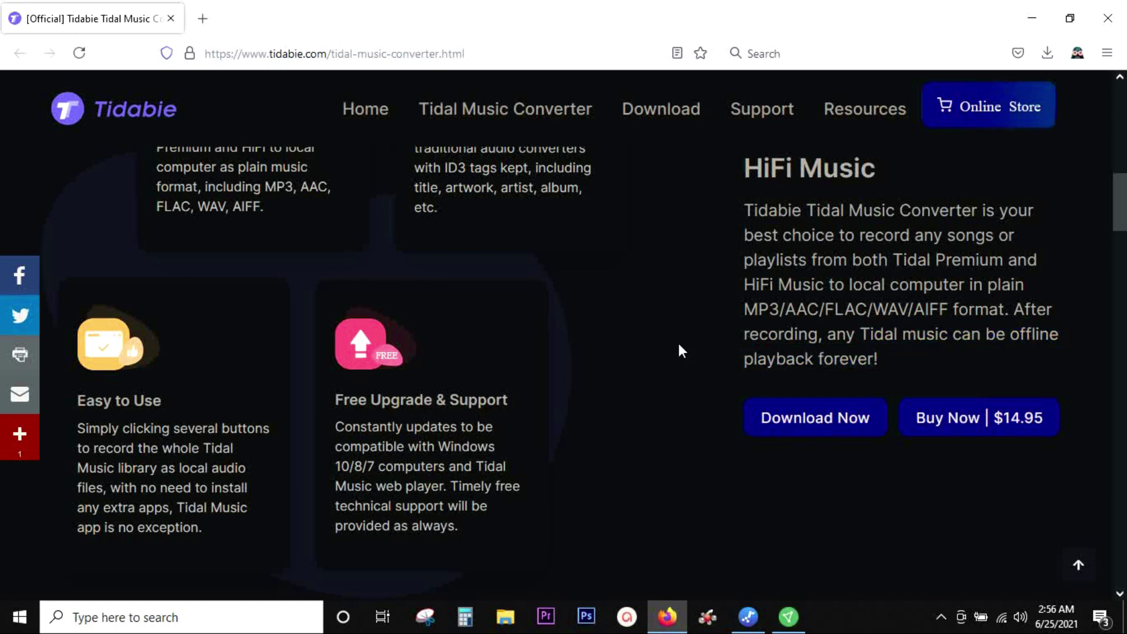
scroll(679, 350, down, 2)
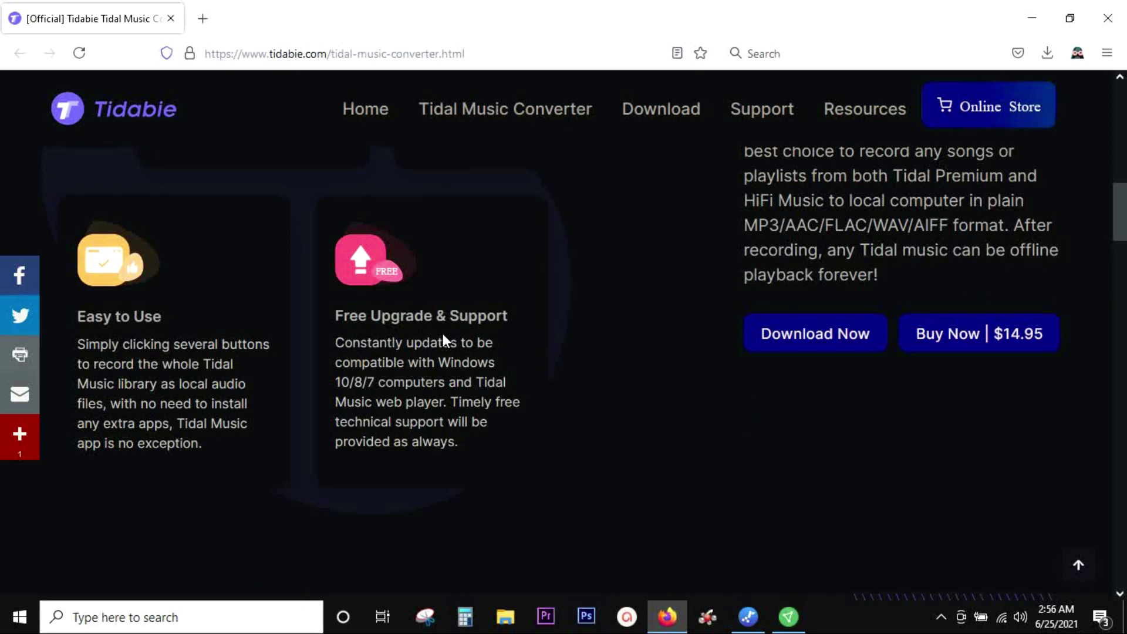
scroll(450, 335, down, 10)
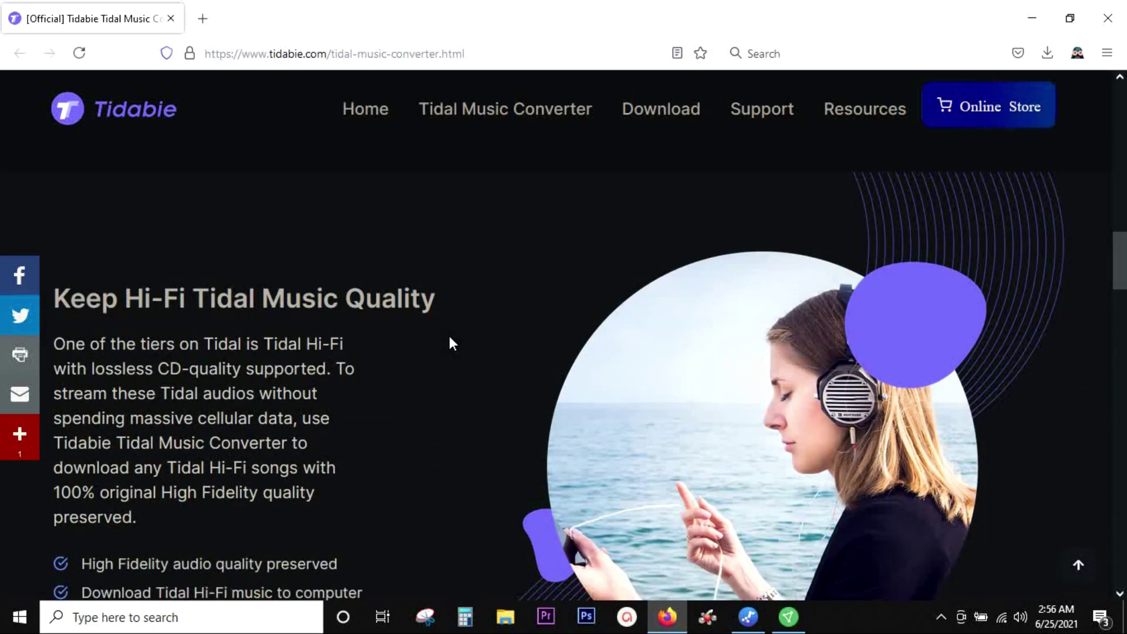
scroll(449, 342, down, 2)
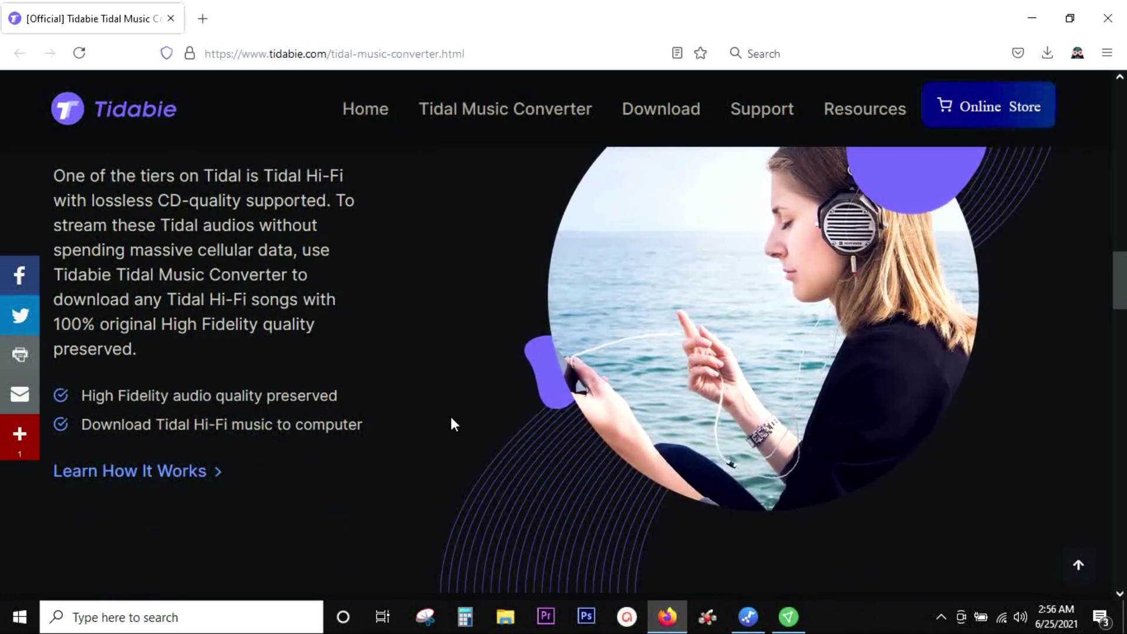
scroll(473, 414, down, 7)
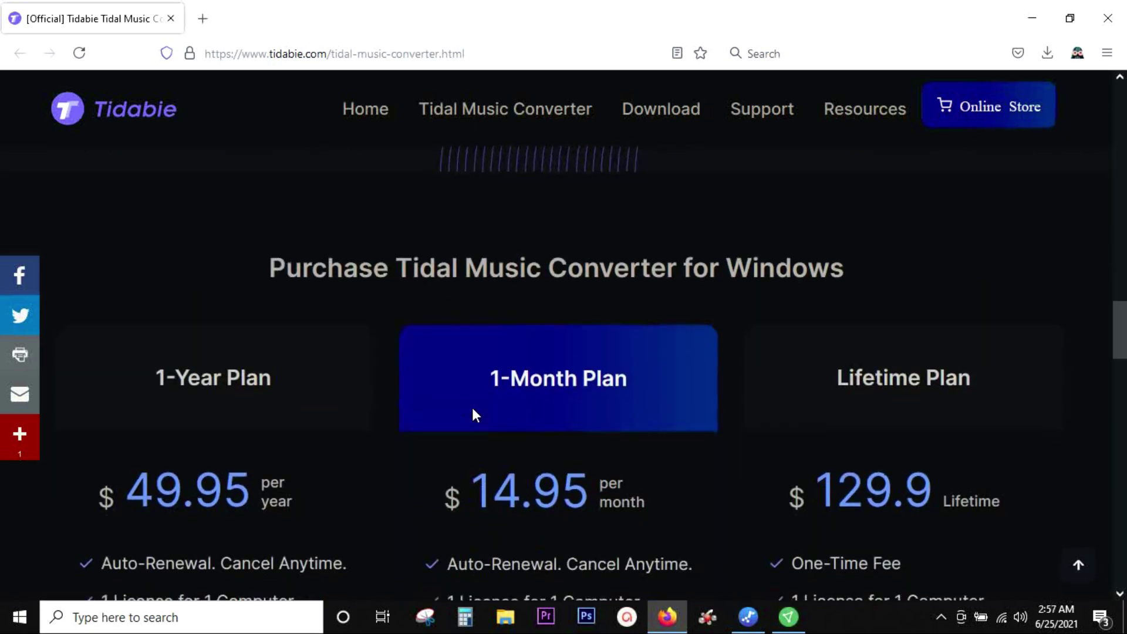
scroll(474, 414, down, 4)
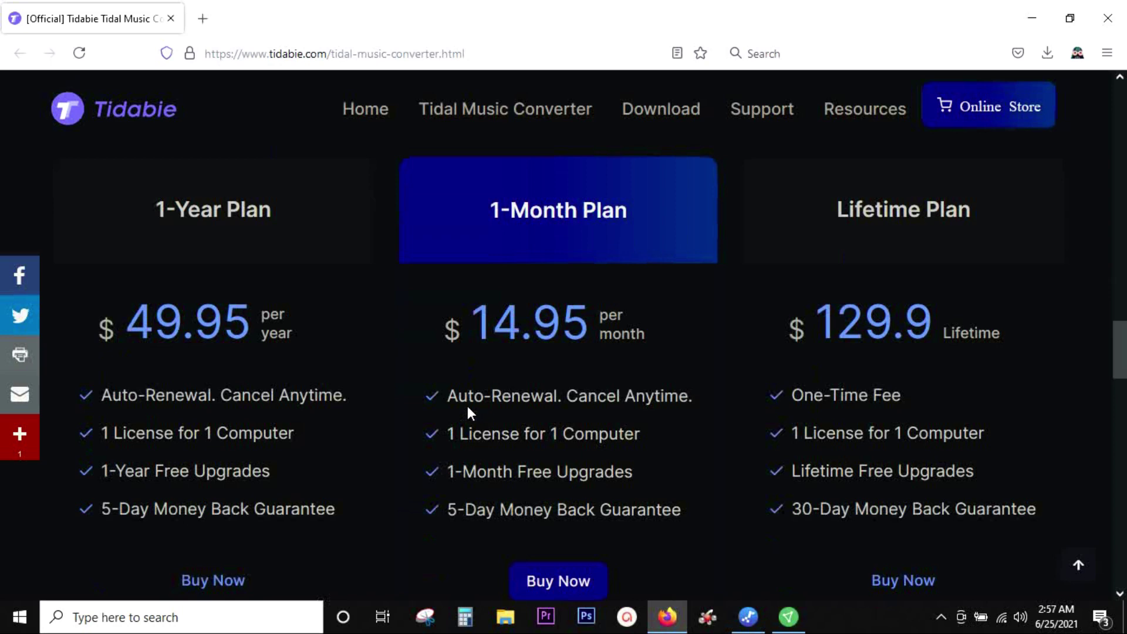
scroll(466, 405, down, 15)
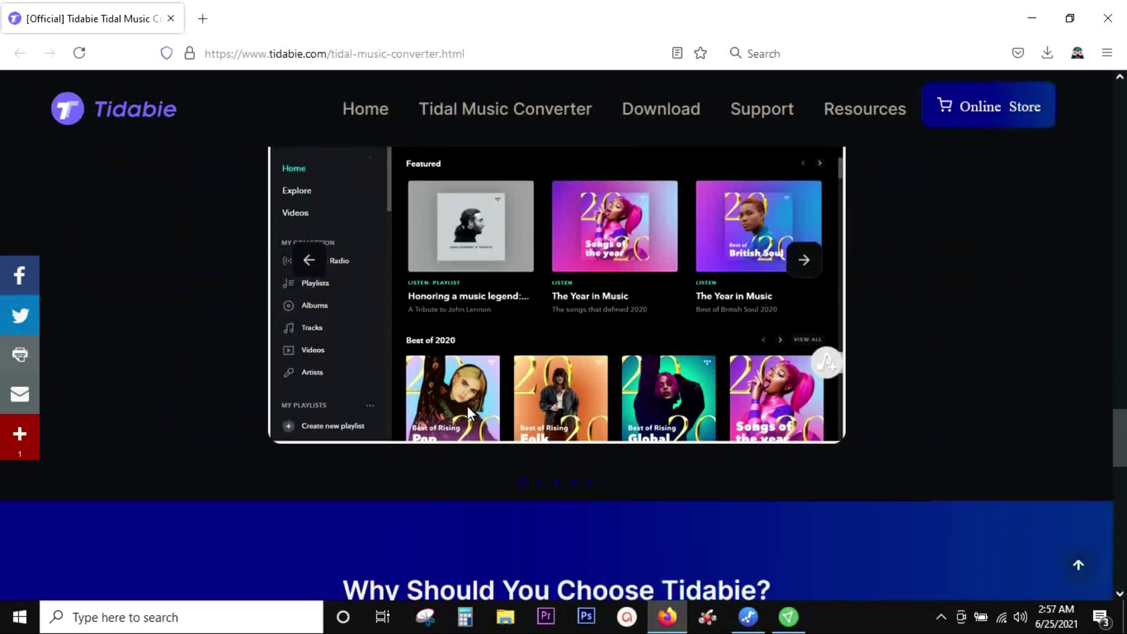
scroll(467, 406, down, 3)
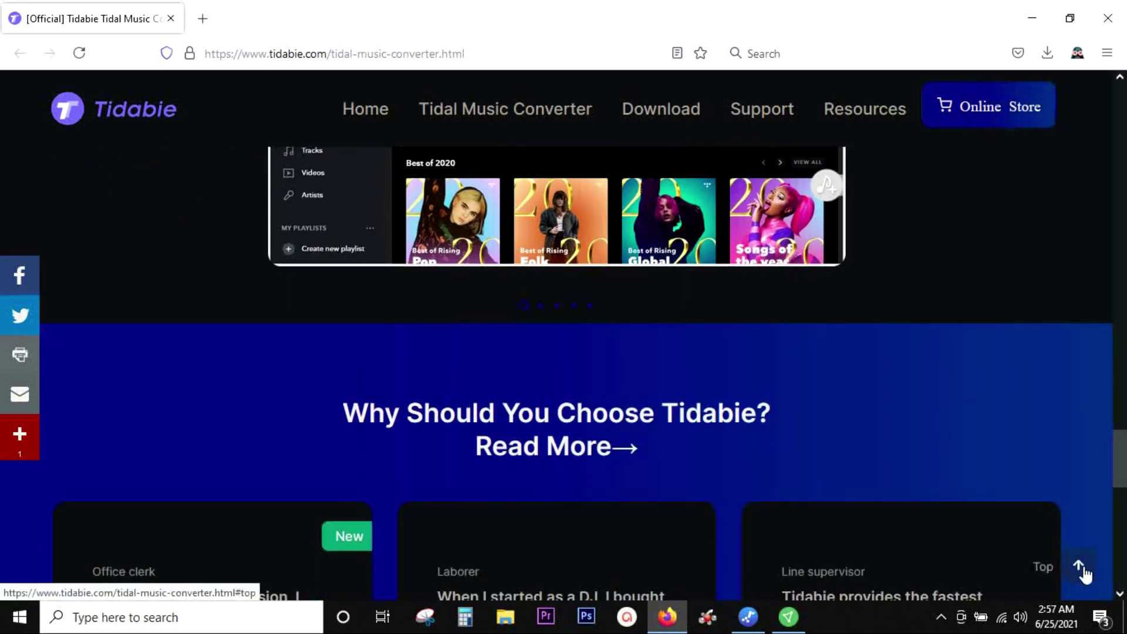
- Jump back to the page top, then scroll Tidabie's Tidal home page past Suggested New Albums to Trending Playlists
click(1080, 567)
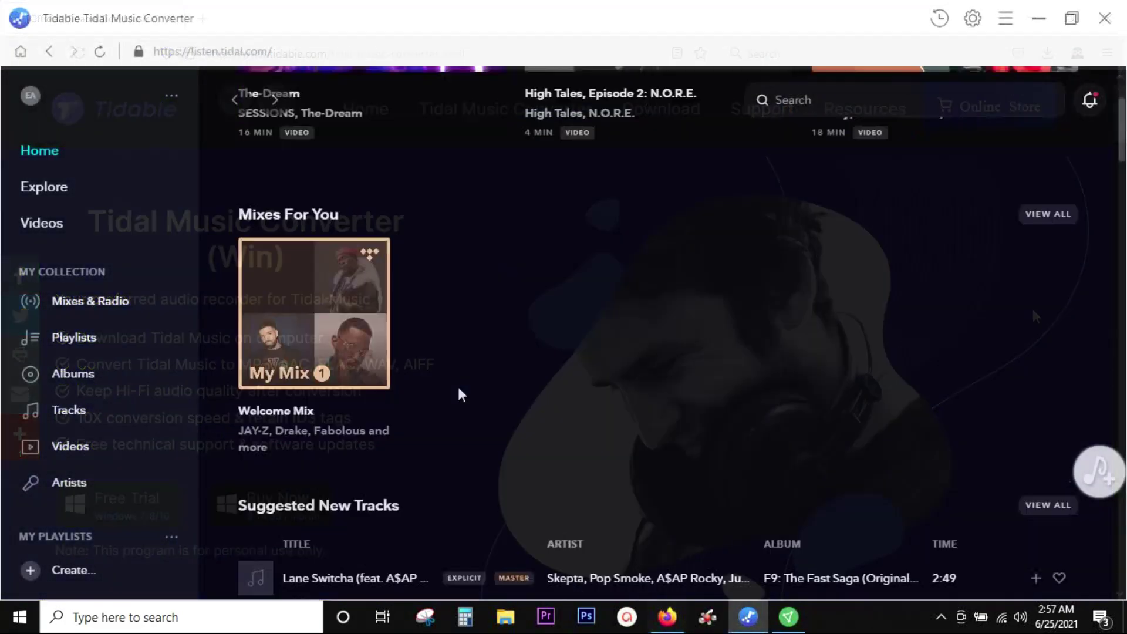
scroll(456, 385, down, 10)
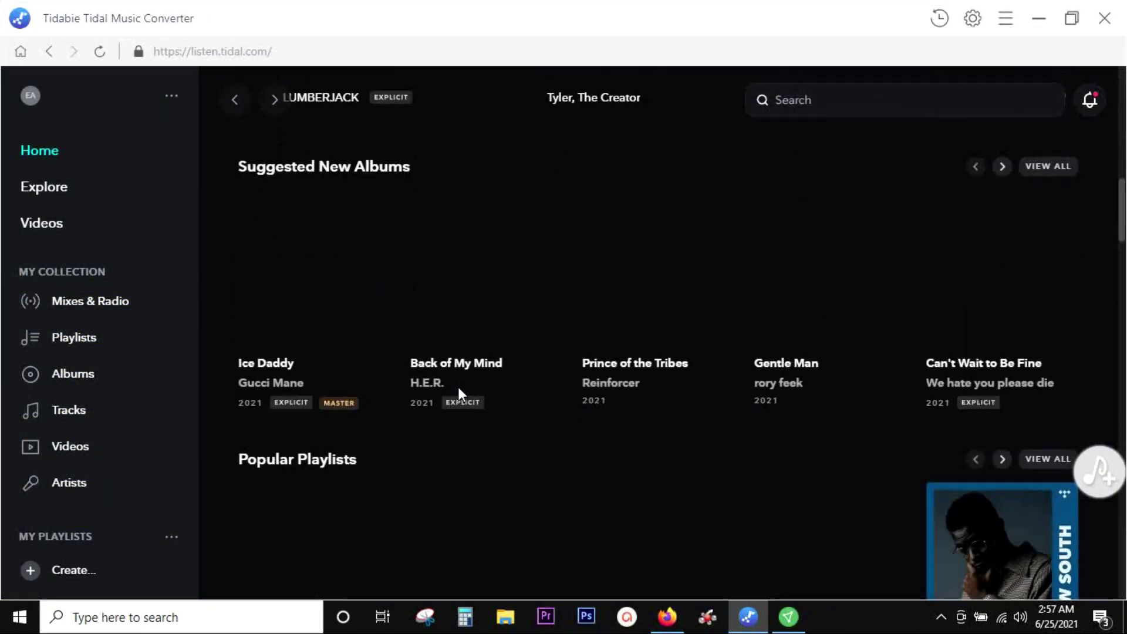
scroll(459, 390, down, 7)
scroll(459, 397, down, 4)
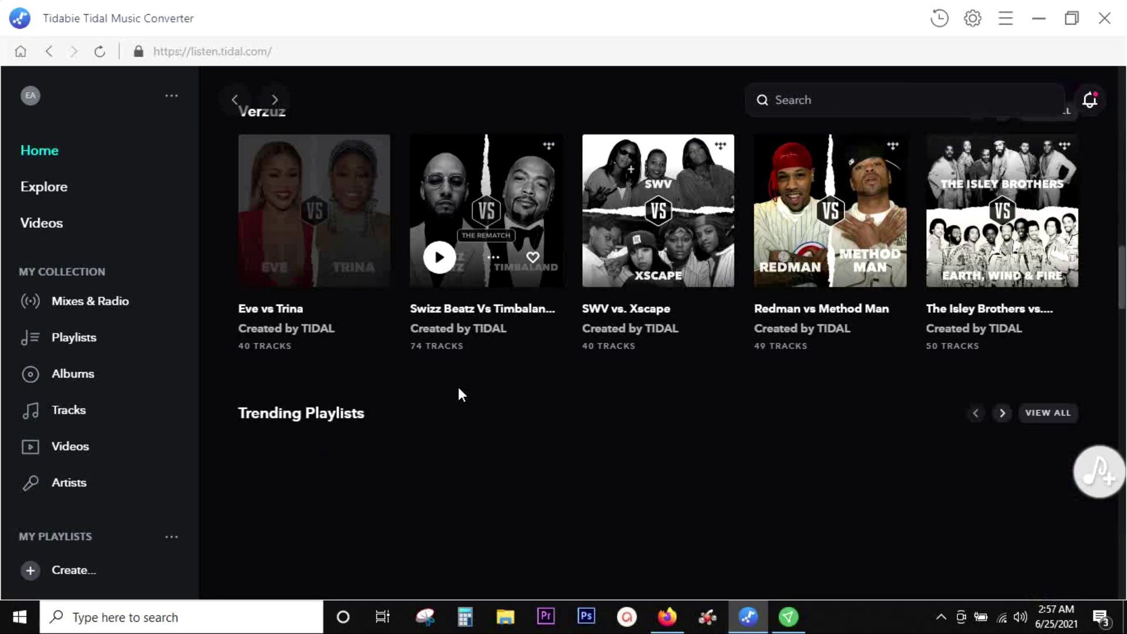
- Set the output format to AAC with 320kbps output quality in Settings, then close Settings
click(972, 20)
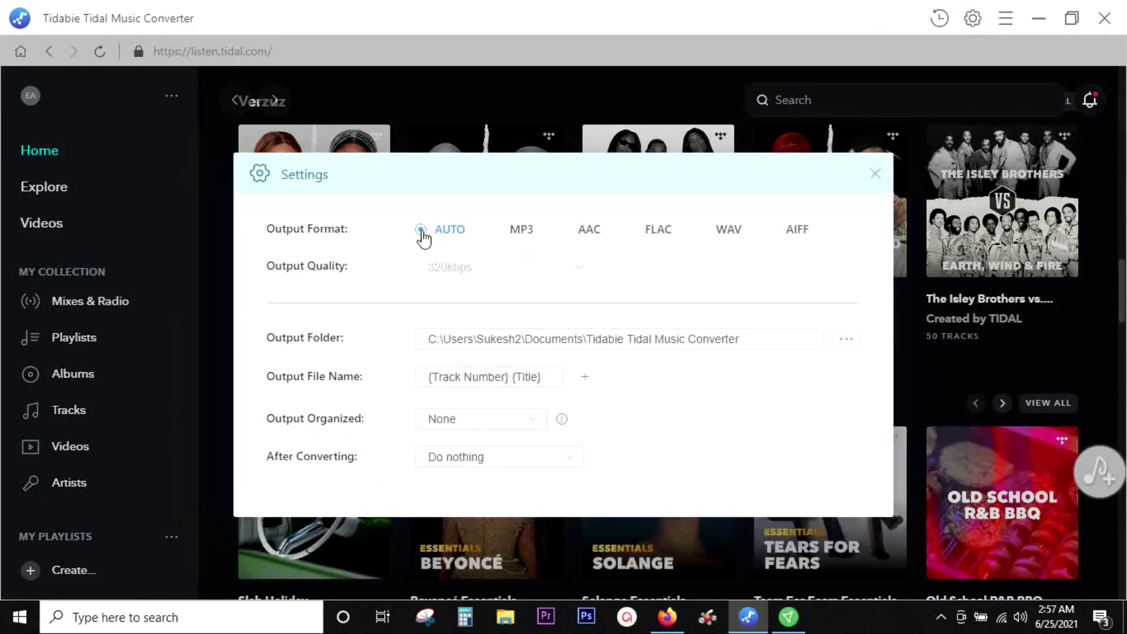
click(506, 234)
click(574, 233)
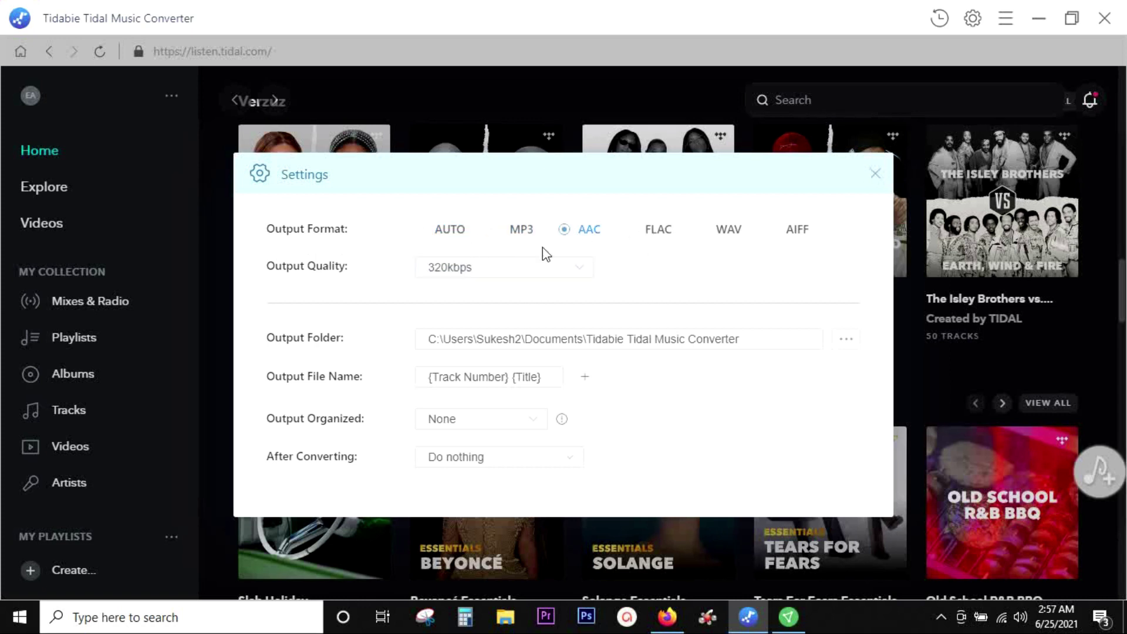
click(460, 271)
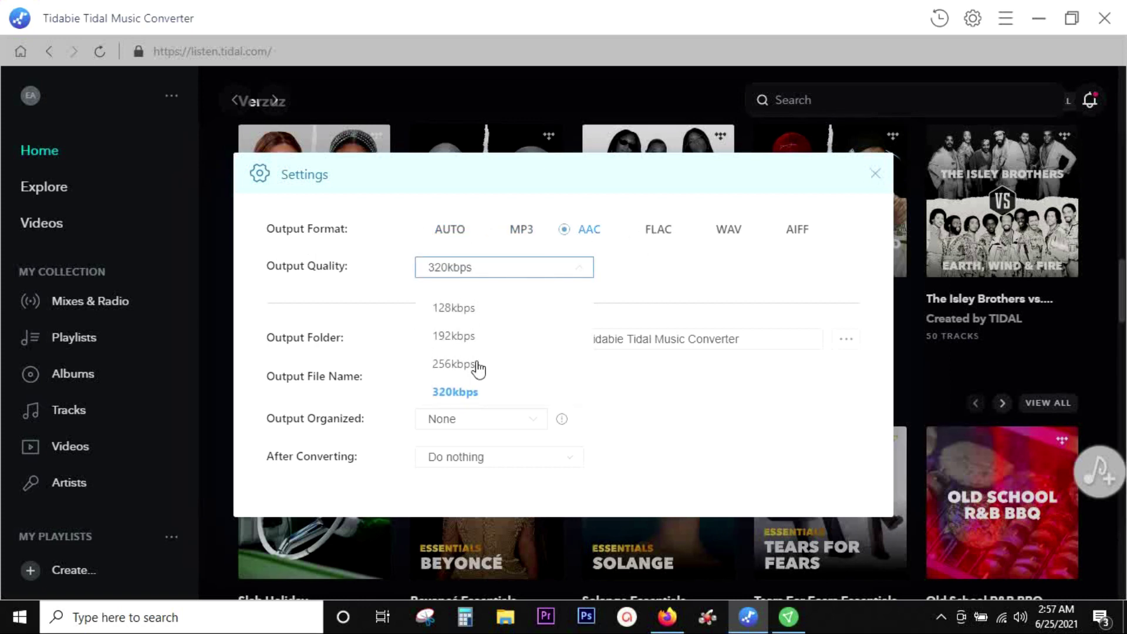
click(468, 394)
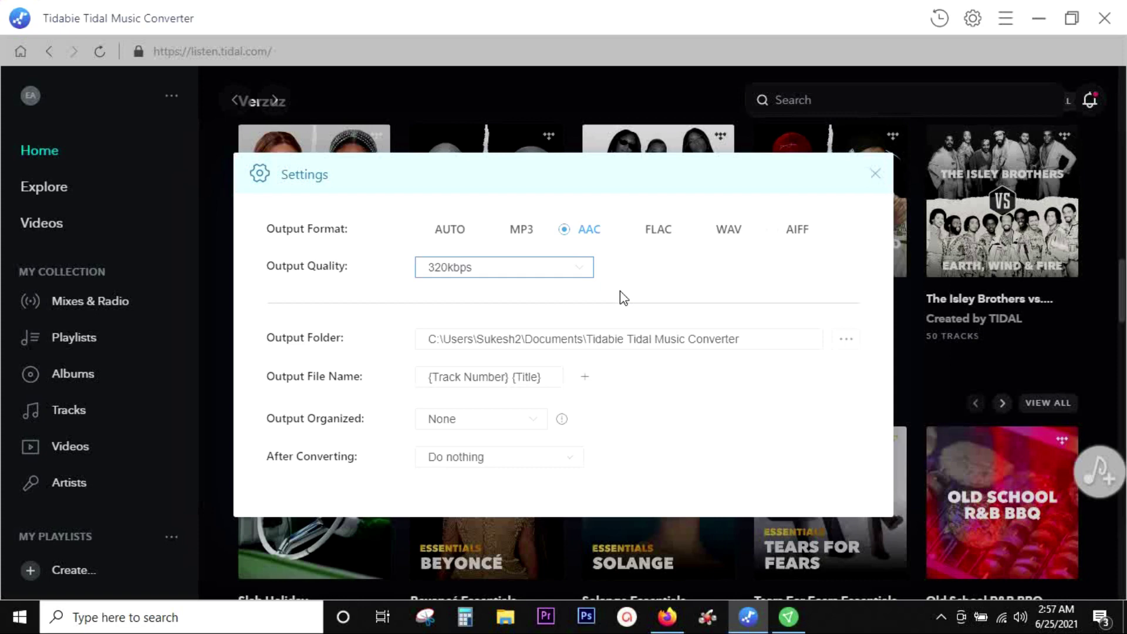
click(875, 175)
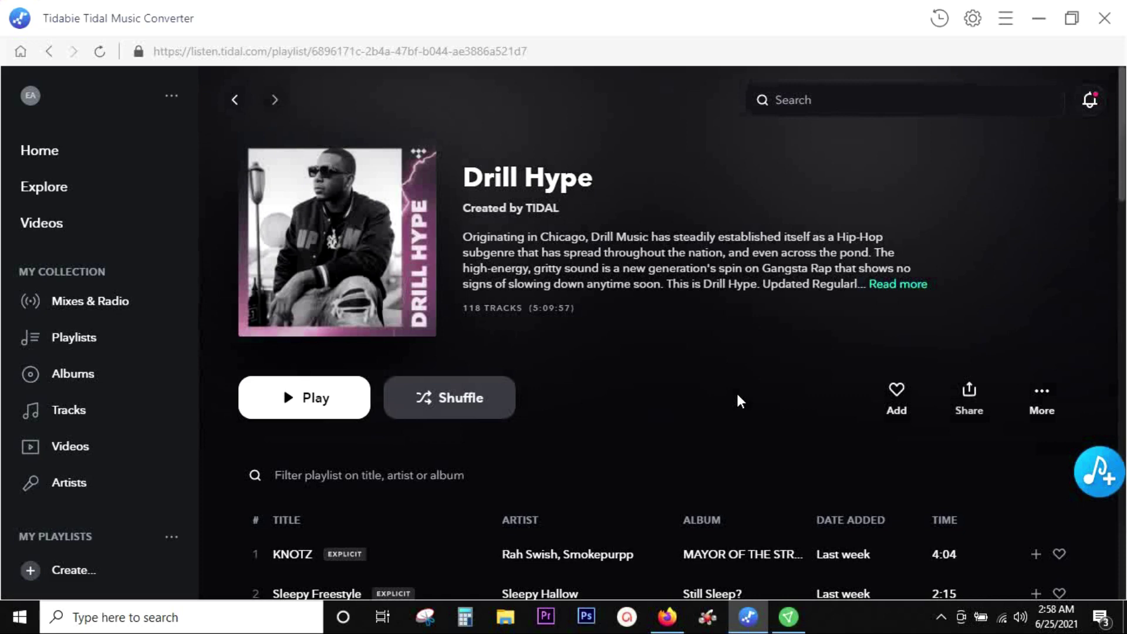
- Scroll through the Drill Hype playlist's tracks, including Unruly, 2055 and All 10
scroll(737, 396, down, 8)
scroll(741, 399, down, 20)
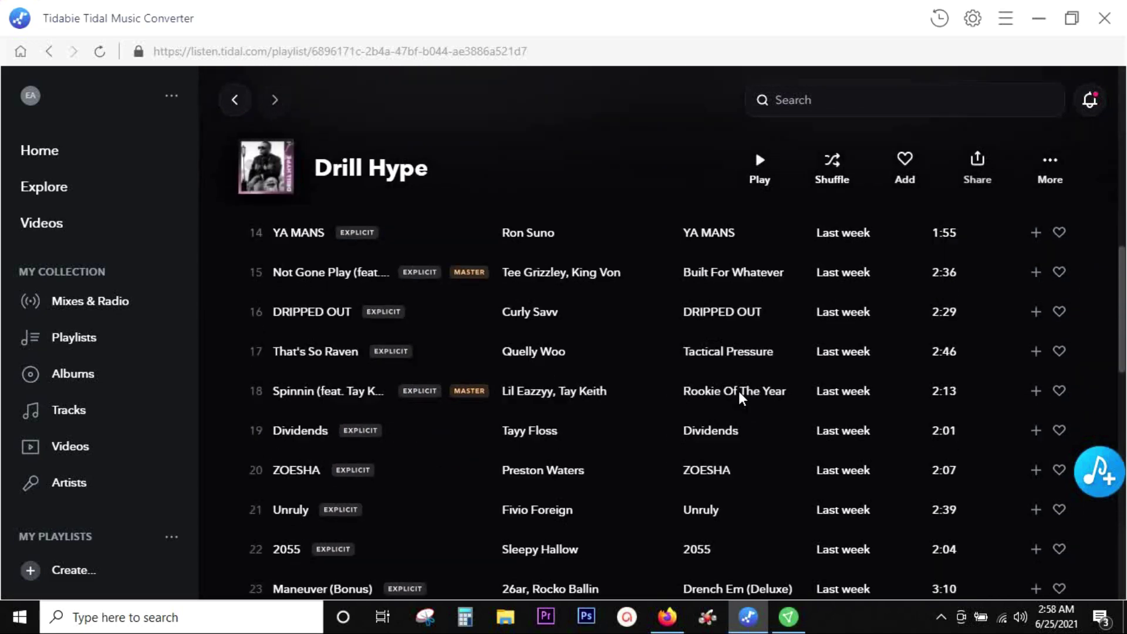
scroll(738, 393, up, 13)
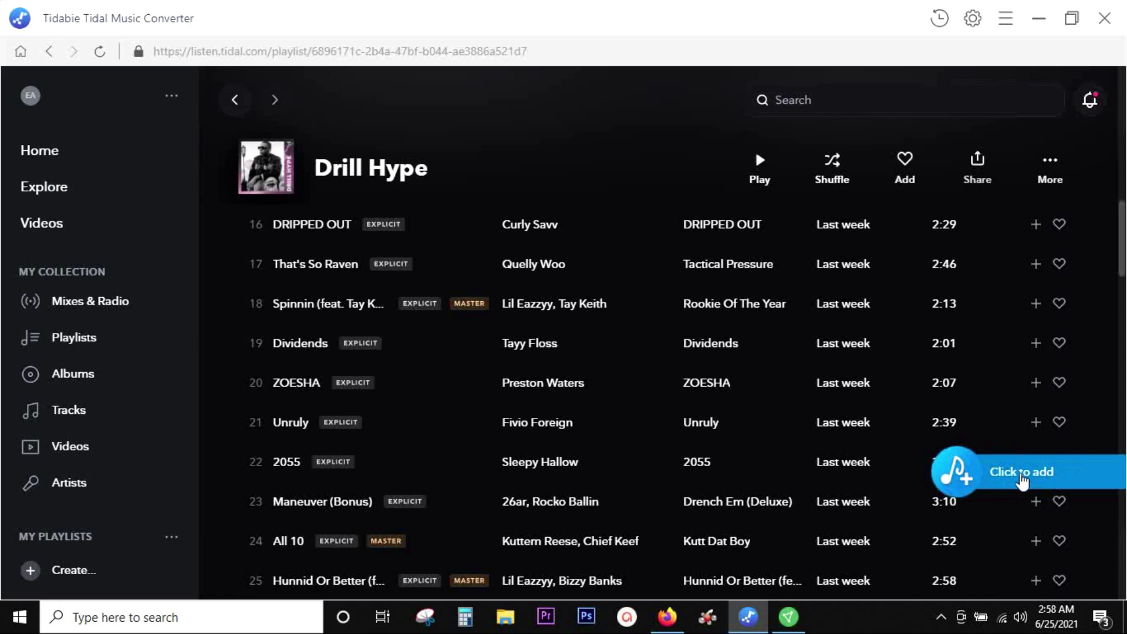
- Add the Drill Hype tracks, select only KNOTZ and Clueless, and convert those two
click(1021, 478)
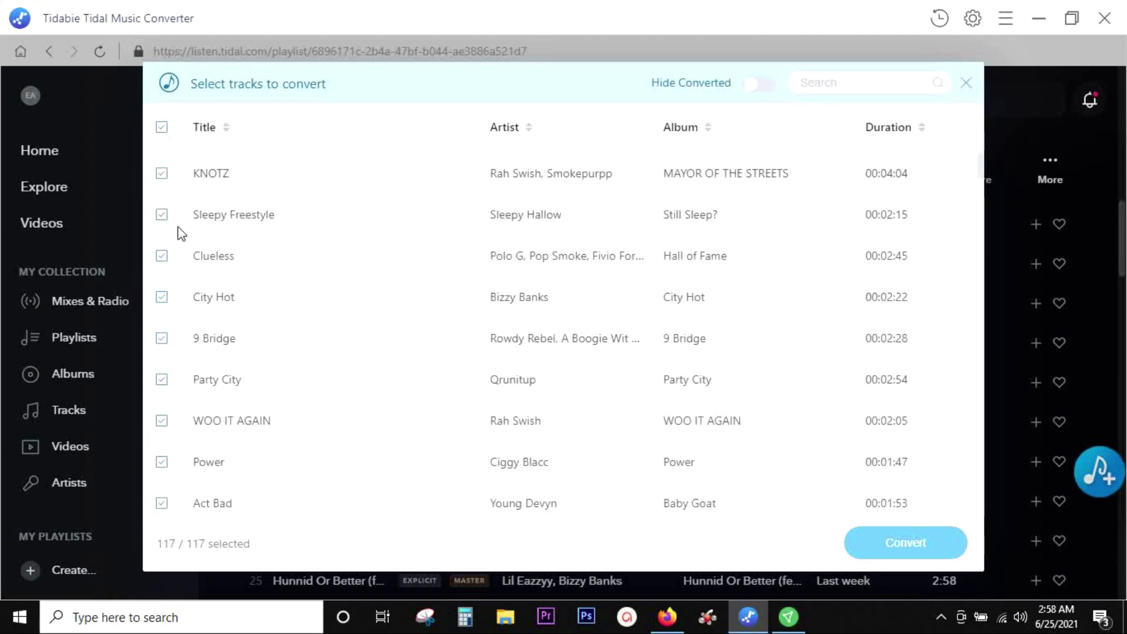
scroll(188, 322, down, 15)
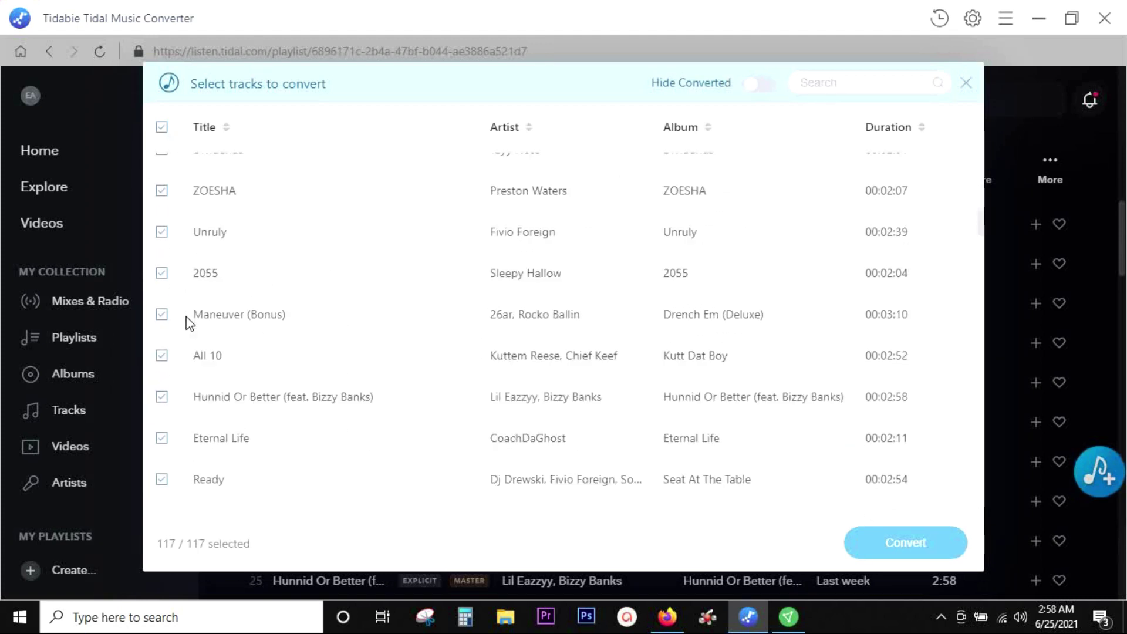
scroll(188, 322, down, 5)
scroll(189, 321, up, 20)
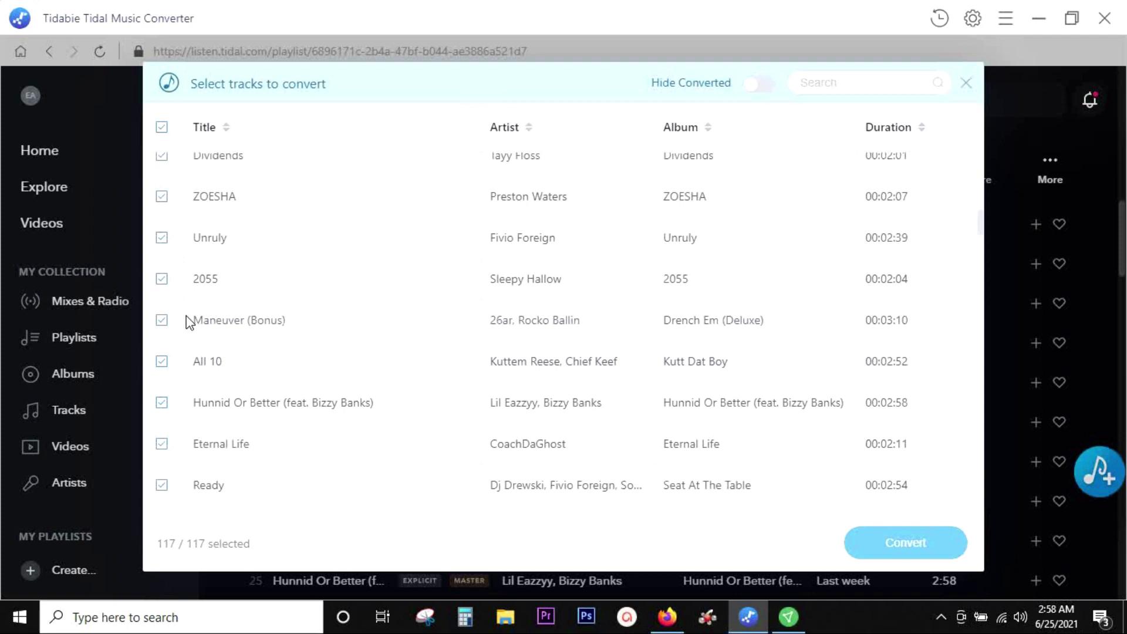
click(162, 130)
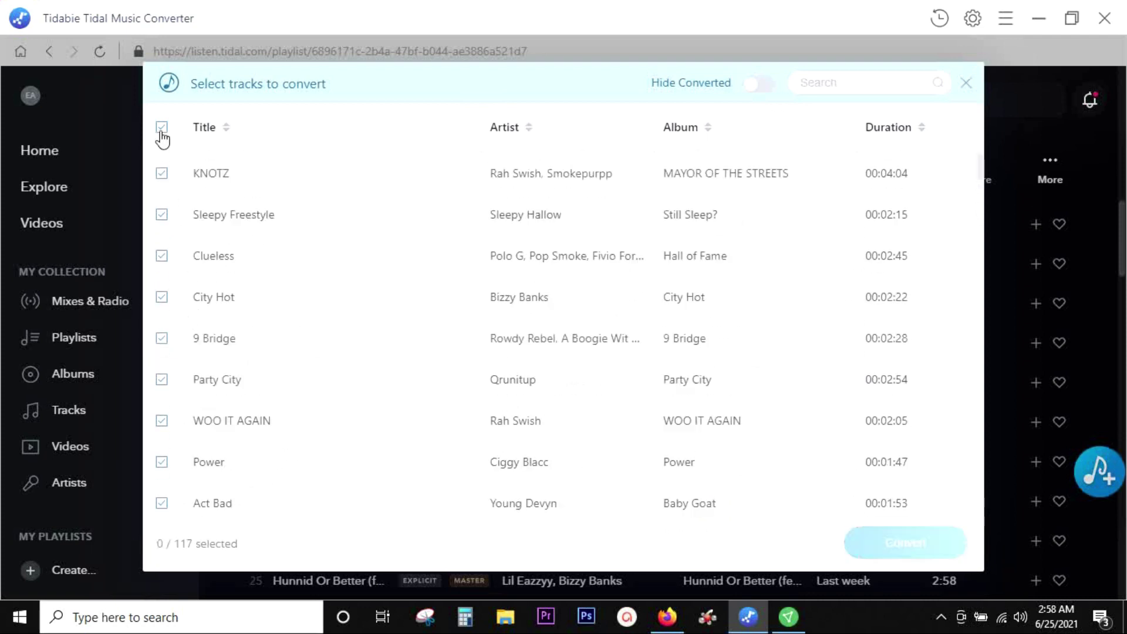
click(162, 173)
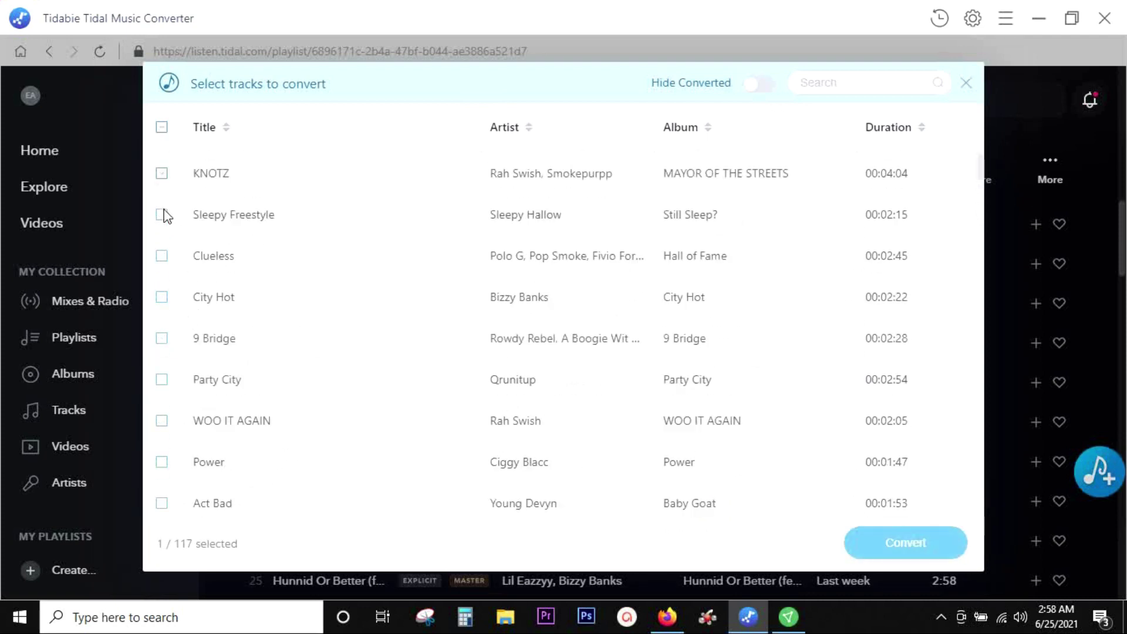
click(161, 256)
click(906, 542)
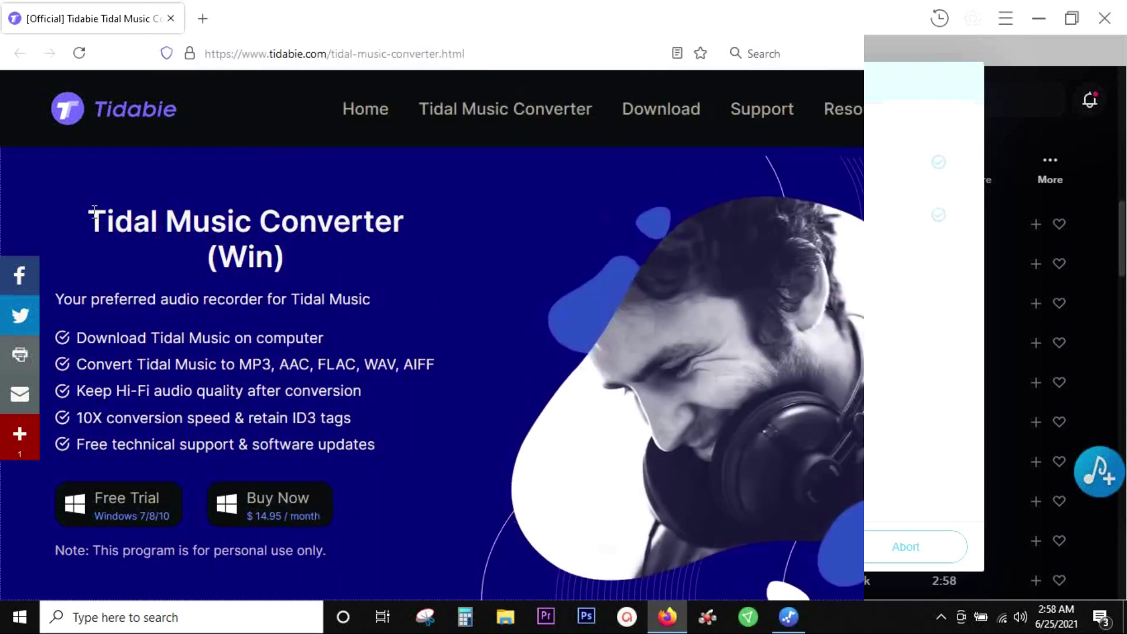
- Open Tidabie's Buy Now purchase page and scroll through the pricing plans
drag(88, 222, 404, 213)
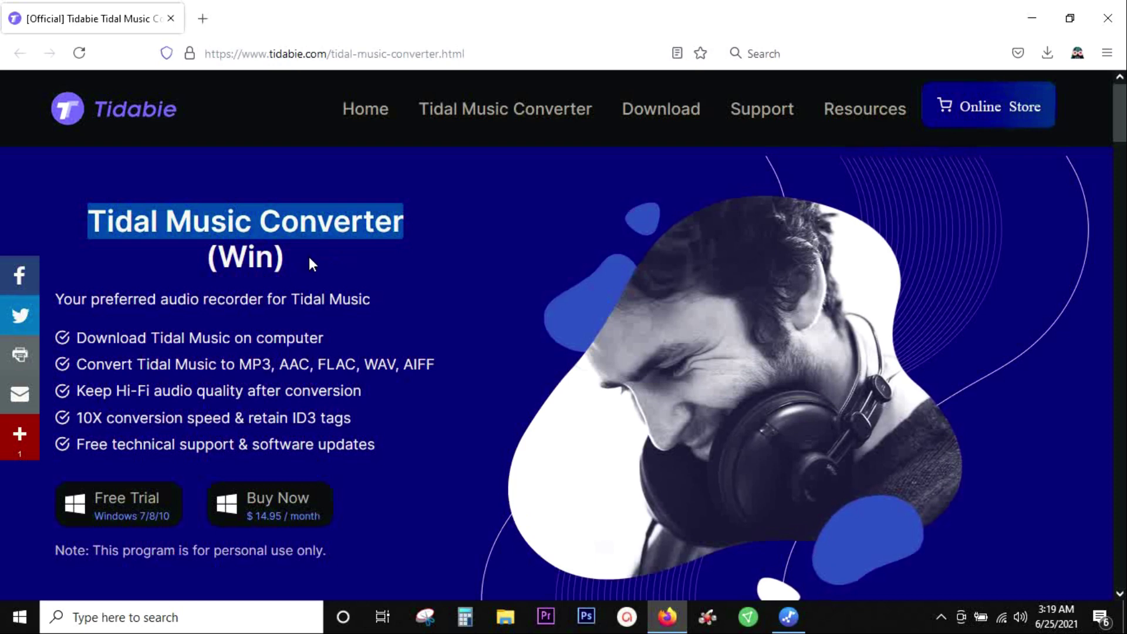
scroll(266, 280, down, 3)
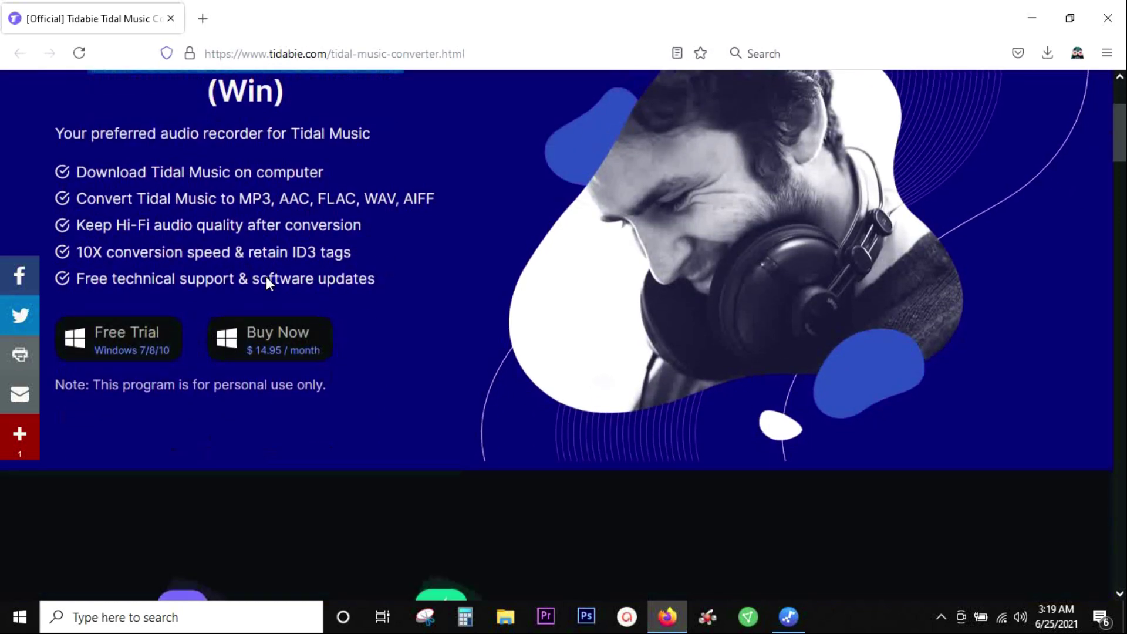
click(241, 339)
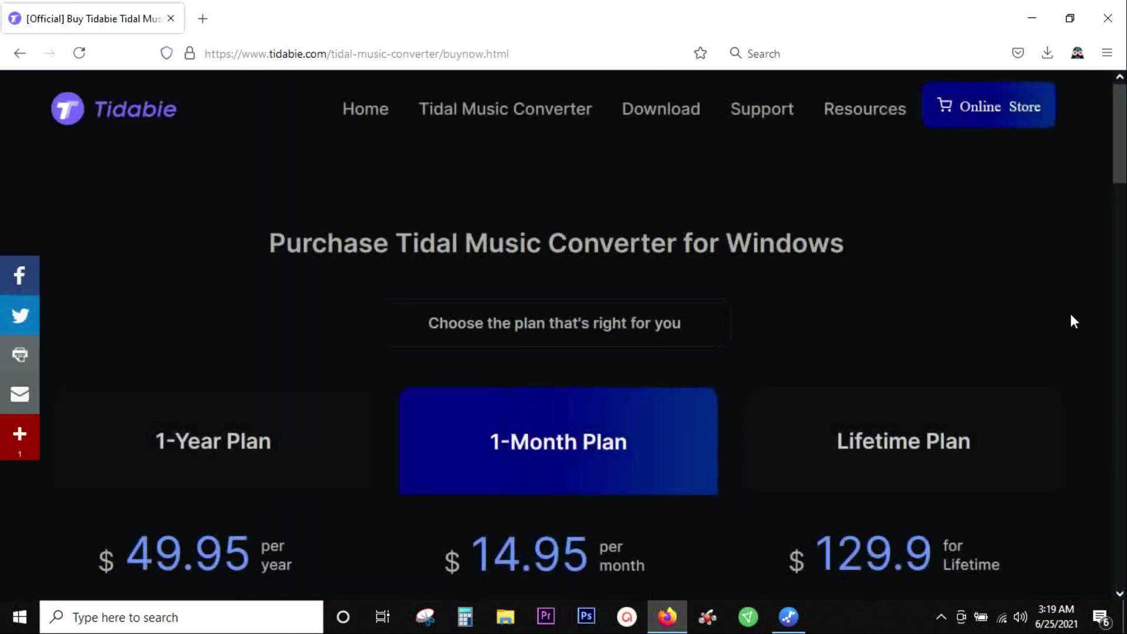
scroll(1070, 314, down, 1)
scroll(1072, 315, down, 3)
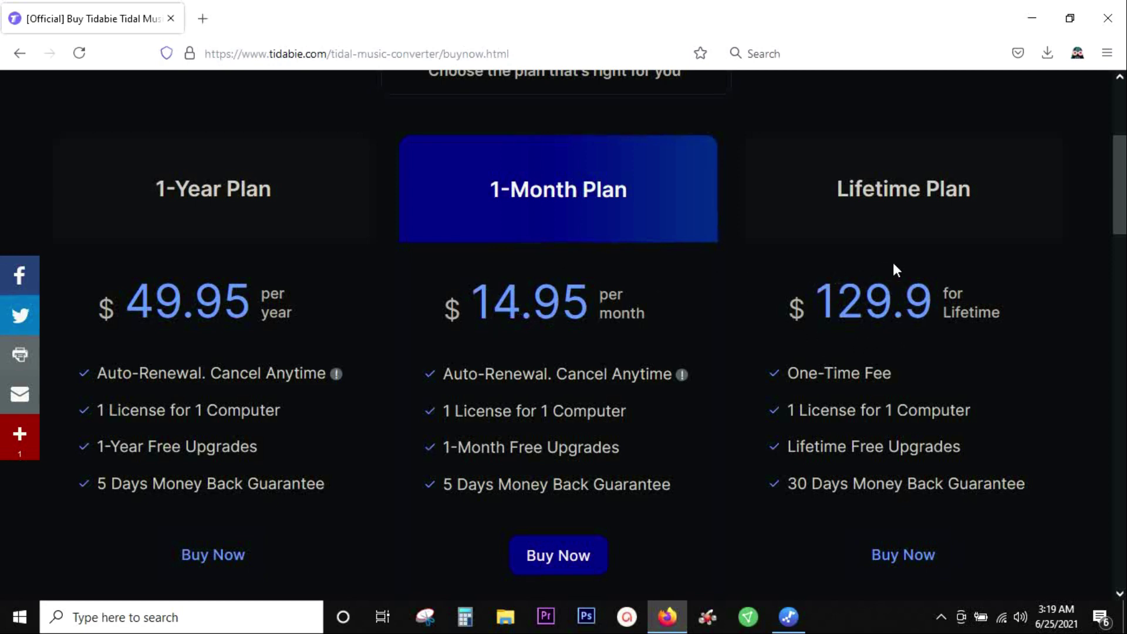
scroll(548, 437, down, 5)
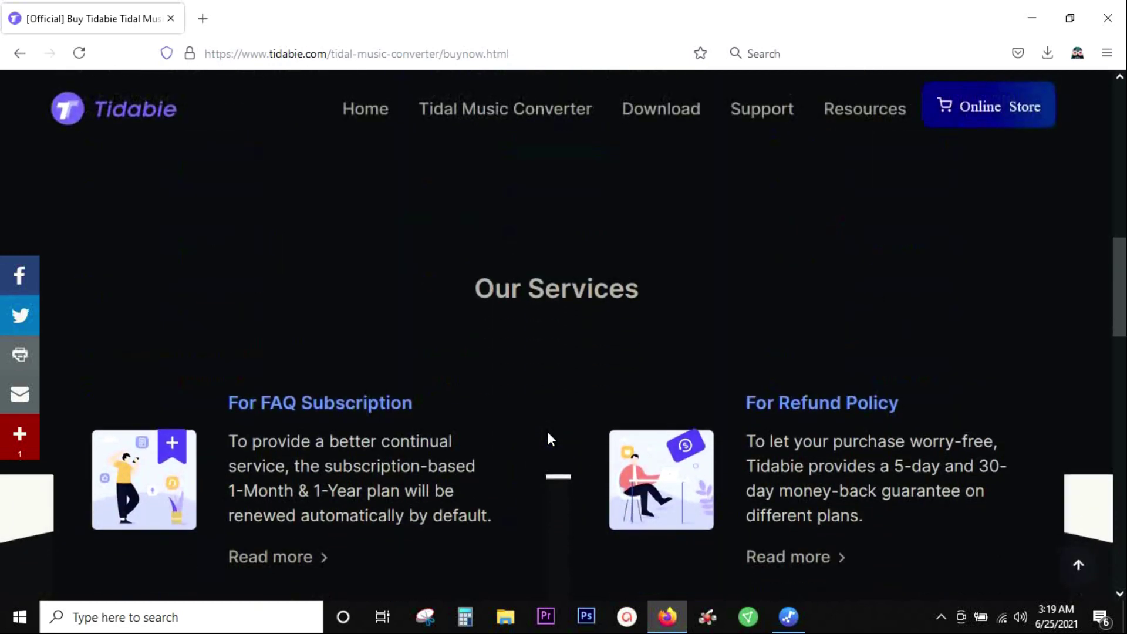
scroll(549, 427, up, 5)
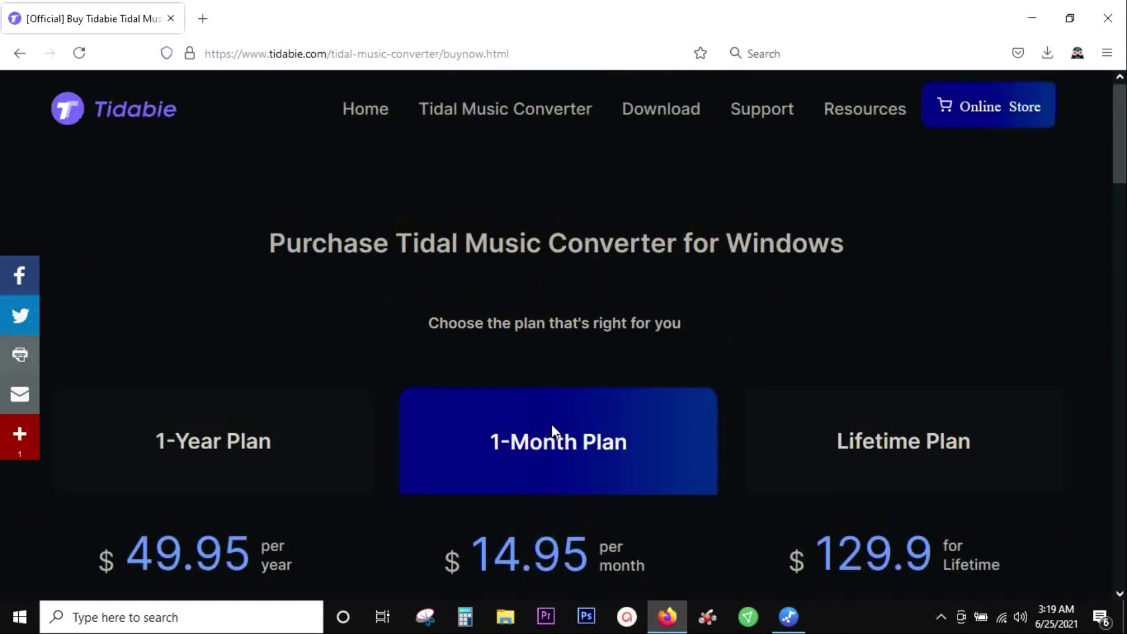
- Go back to the Tidal Music Converter product page and scroll down to the Screenshots section
key(alt+Left)
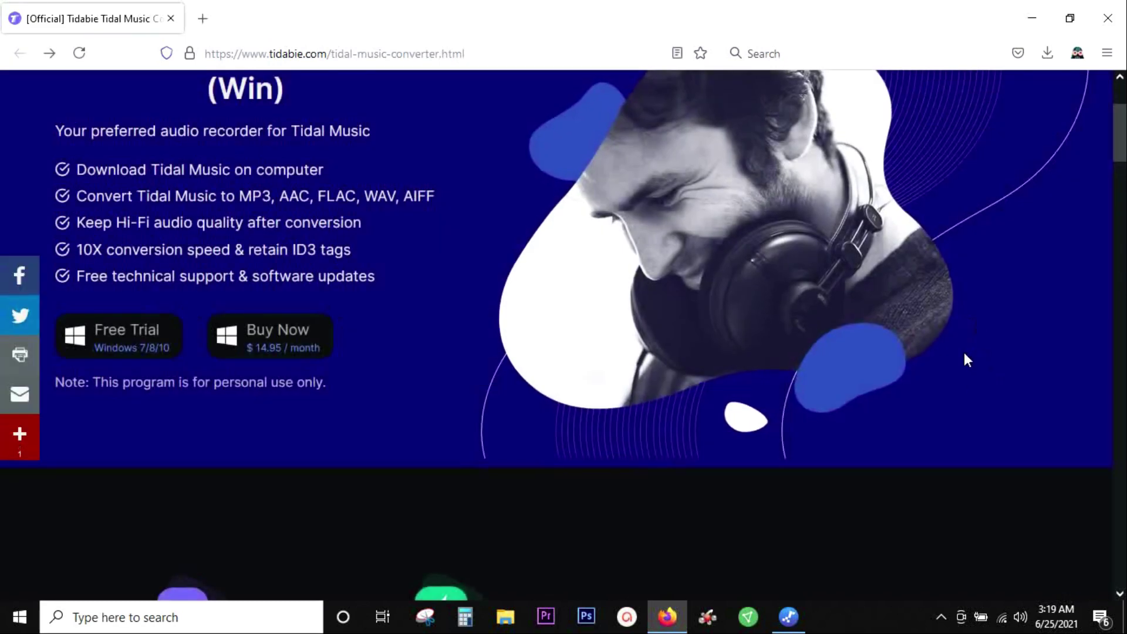
scroll(934, 355, down, 15)
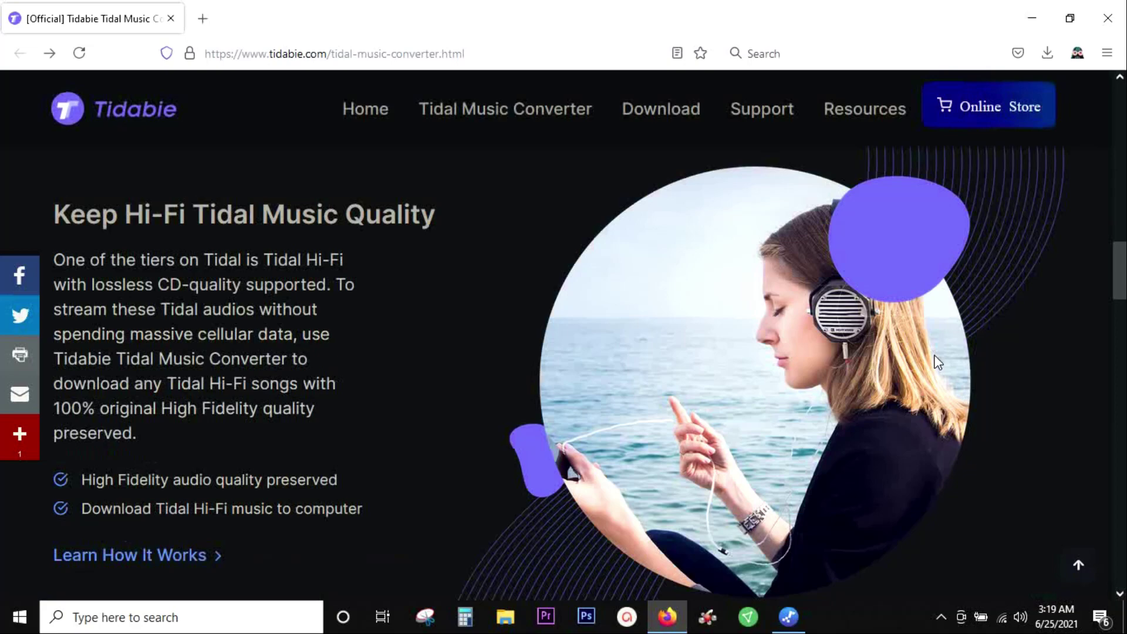
scroll(937, 362, down, 10)
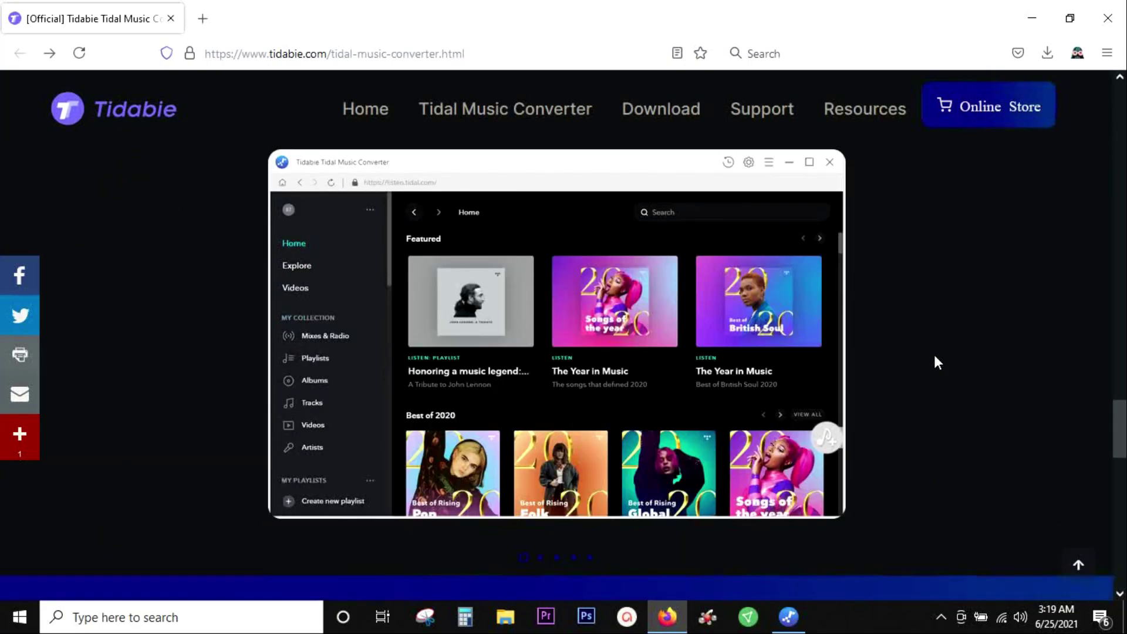